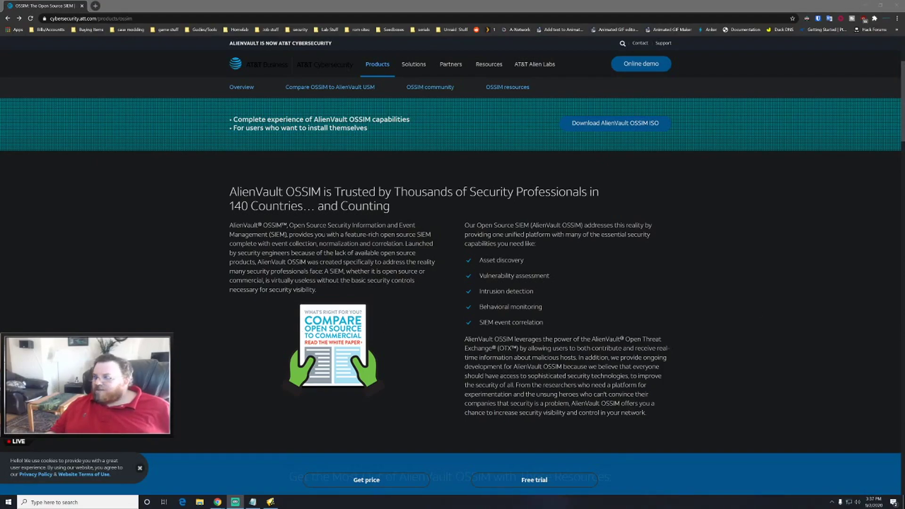
- Minimize the Chrome window showing the AT&T Cybersecurity AlienVault OSSIM product page
{"action": "left_click", "coordinate": [866, 6]}
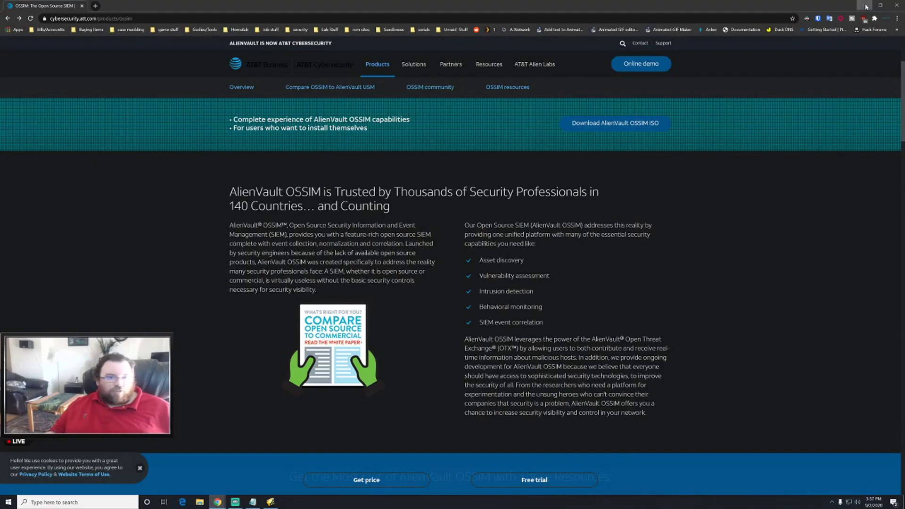
- Restore the browser to OSSIM, view the Executive dashboard, then return to Dashboards Overview
{"action": "left_click", "coordinate": [867, 6]}
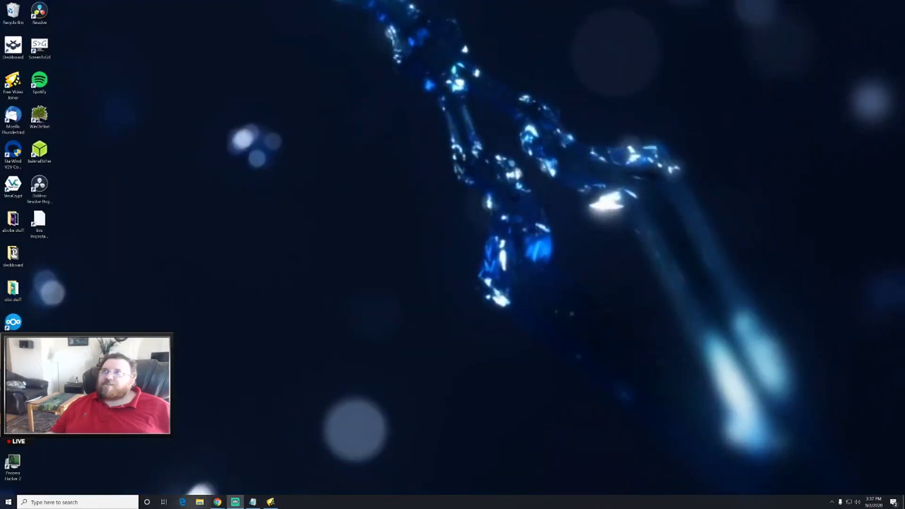
{"action": "key", "text": "alt+Tab"}
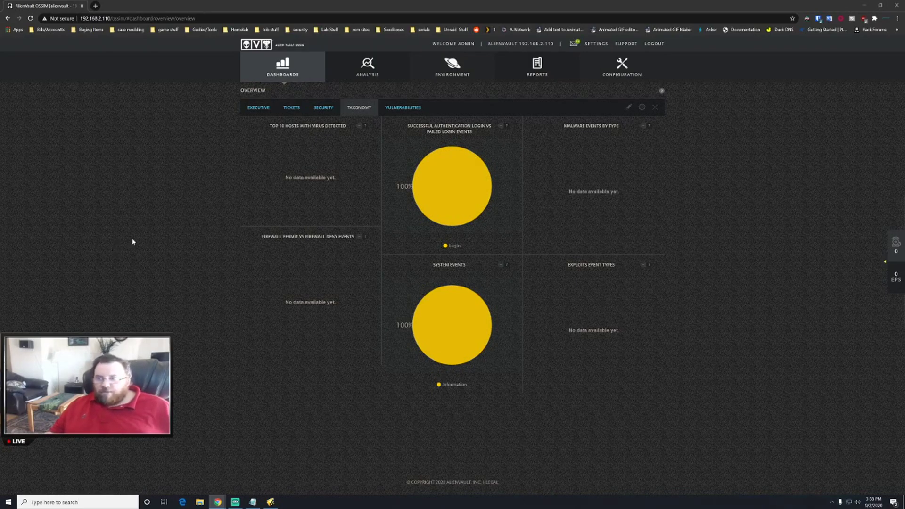
{"action": "left_click", "coordinate": [254, 108]}
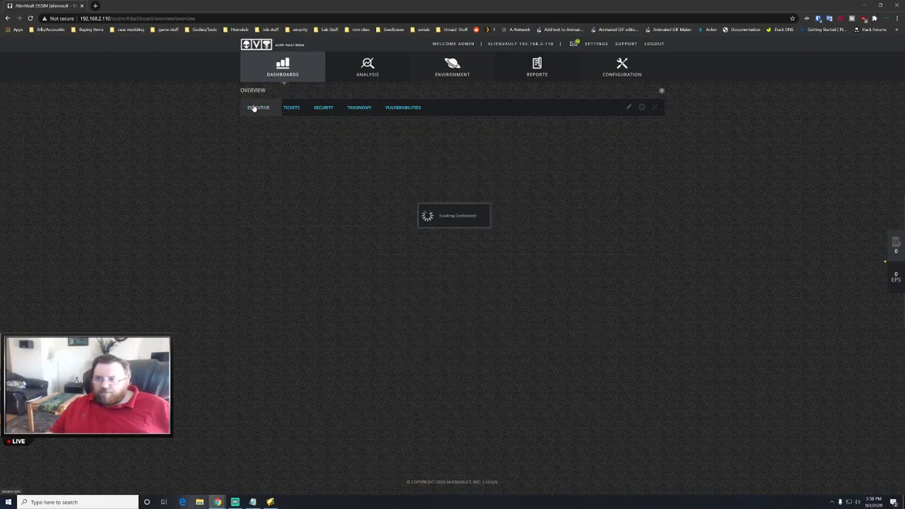
{"action": "mouse_move", "coordinate": [272, 85]}
{"action": "left_click", "coordinate": [272, 86]}
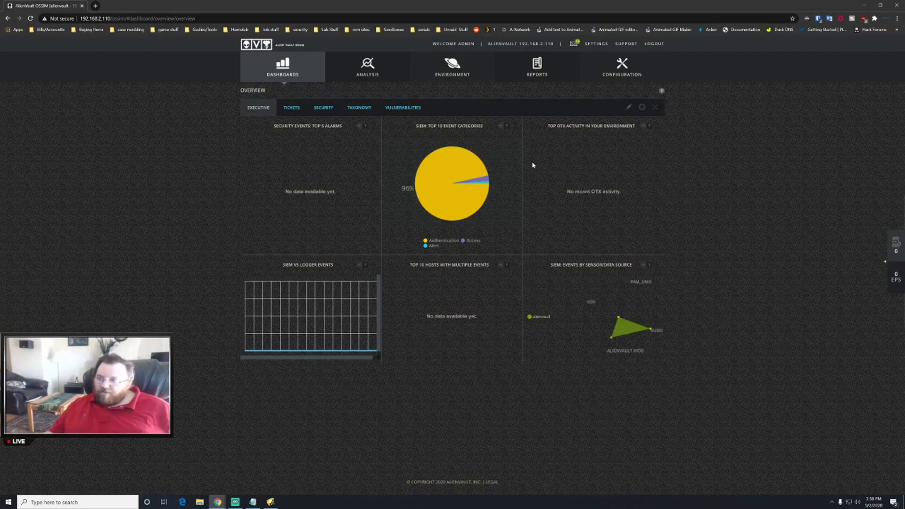
- Open the Threat Intelligence policy page under Configuration
{"action": "mouse_move", "coordinate": [394, 55]}
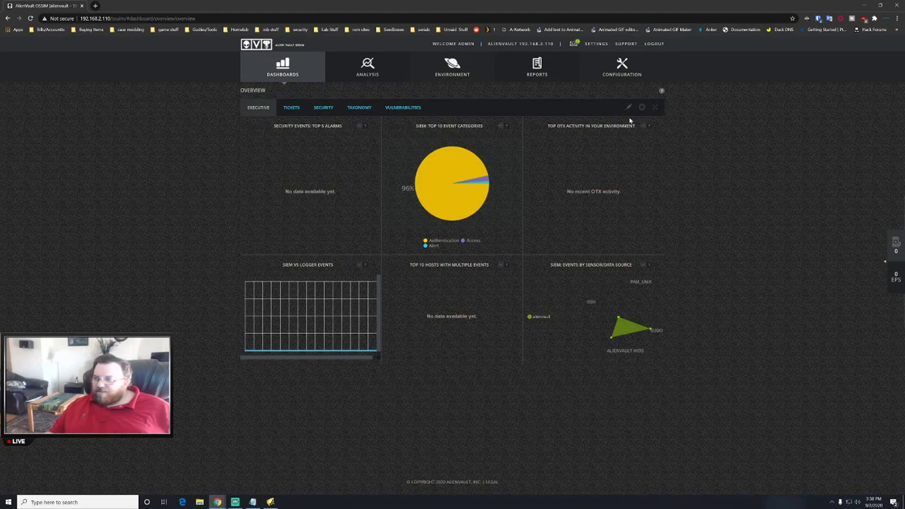
{"action": "mouse_move", "coordinate": [633, 75]}
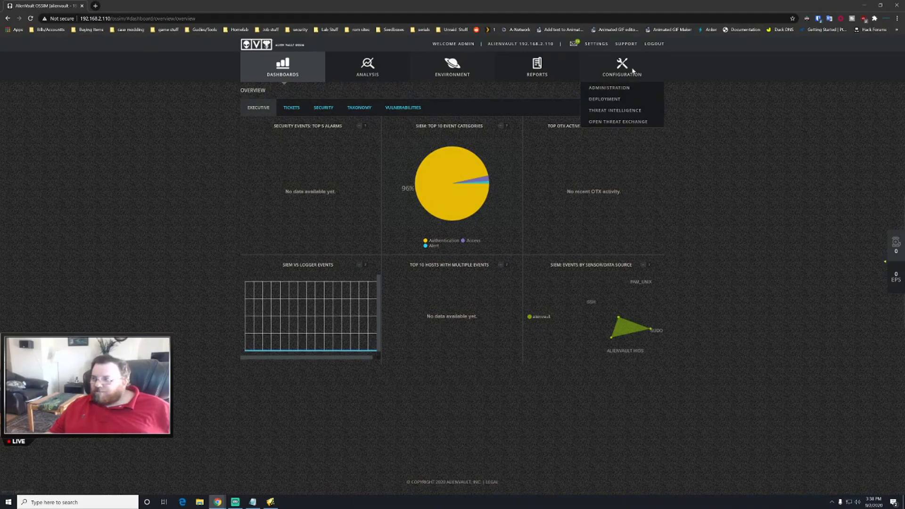
{"action": "left_click", "coordinate": [613, 111]}
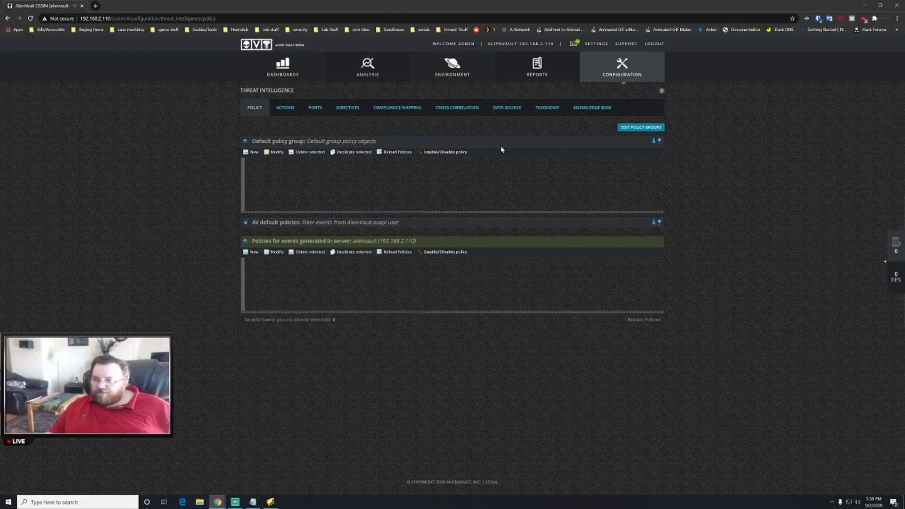
- Scroll through the OTX Subscriptions list of subscribed pulses on the Open Threat Exchange page
{"action": "mouse_move", "coordinate": [627, 76]}
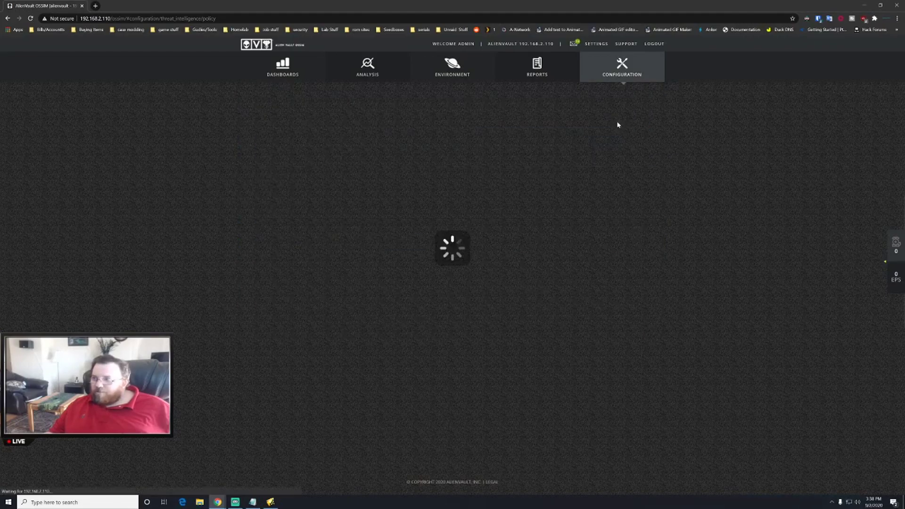
{"action": "scroll", "coordinate": [420, 201], "scroll_direction": "down", "scroll_amount": 4}
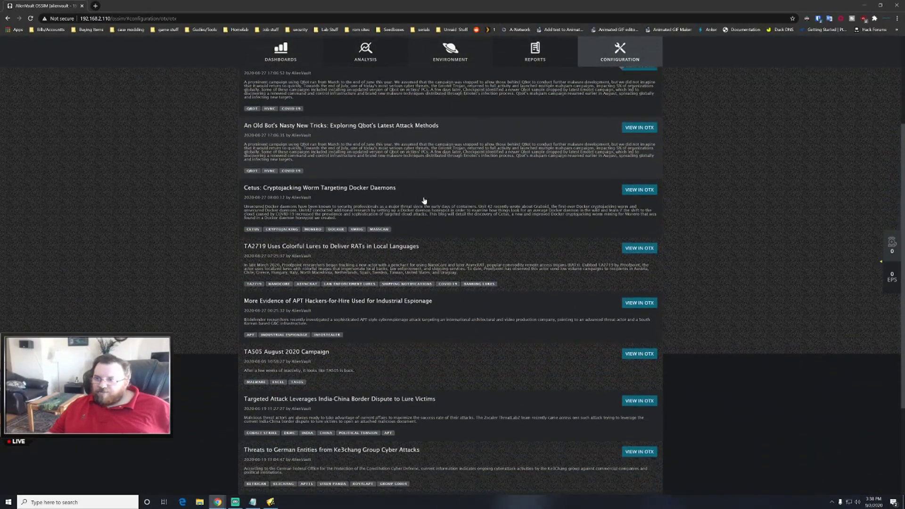
{"action": "scroll", "coordinate": [424, 200], "scroll_direction": "up", "scroll_amount": 2}
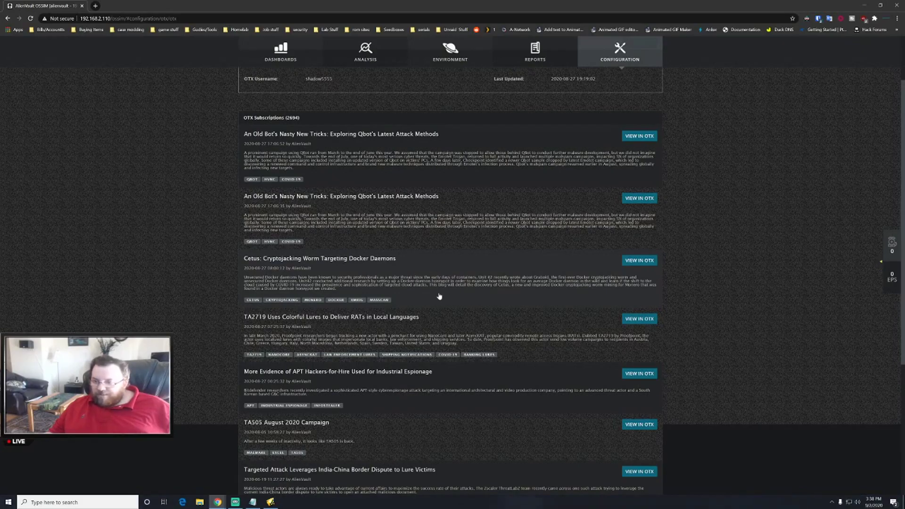
{"action": "scroll", "coordinate": [462, 274], "scroll_direction": "down", "scroll_amount": 1}
{"action": "scroll", "coordinate": [556, 288], "scroll_direction": "down", "scroll_amount": 2}
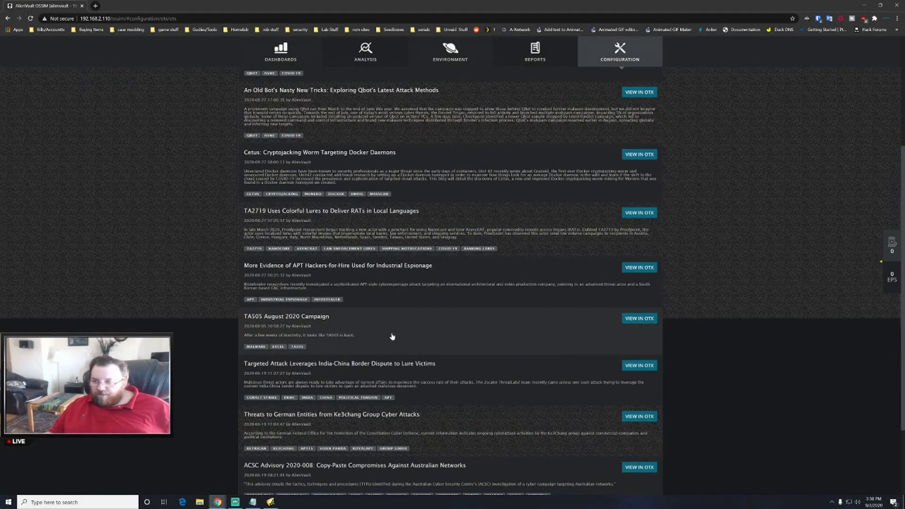
{"action": "scroll", "coordinate": [382, 333], "scroll_direction": "down", "scroll_amount": 2}
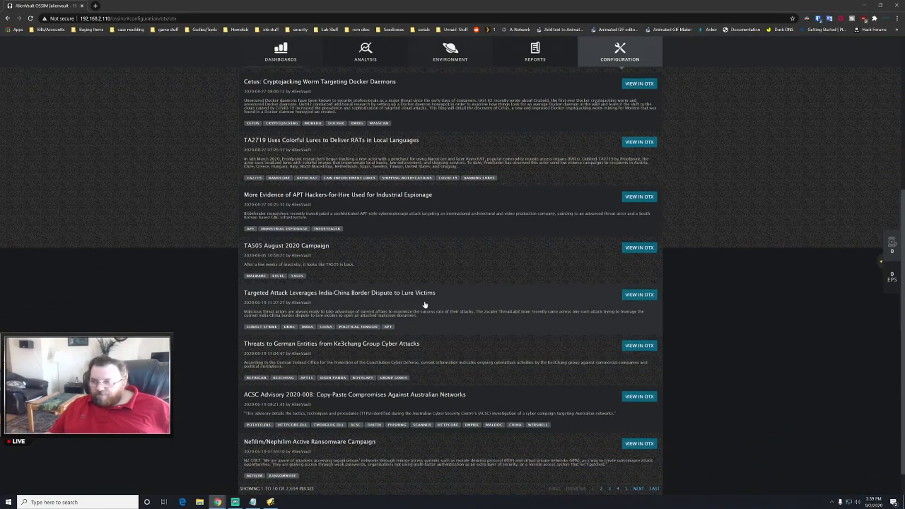
{"action": "scroll", "coordinate": [281, 303], "scroll_direction": "down", "scroll_amount": 1}
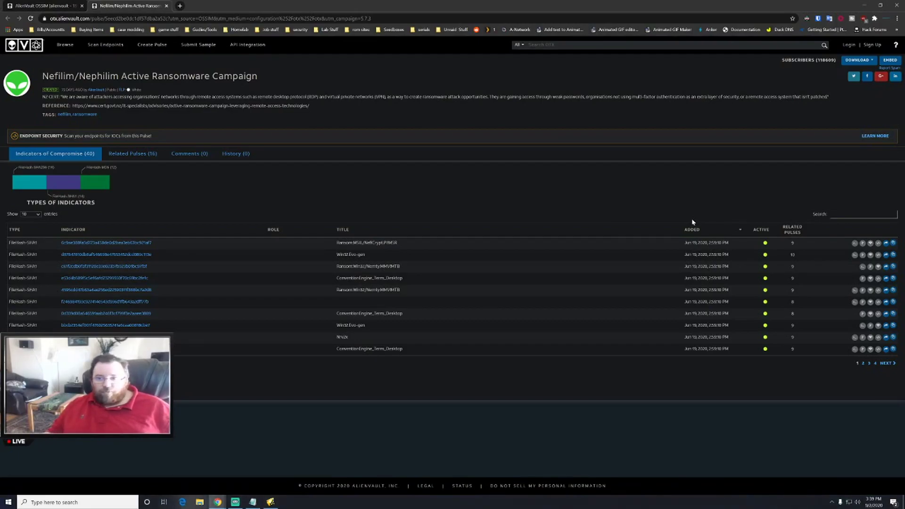
- Review the Nefilim pulse's indicators, show its download formats, then close the pulse tab
{"action": "mouse_move", "coordinate": [178, 106]}
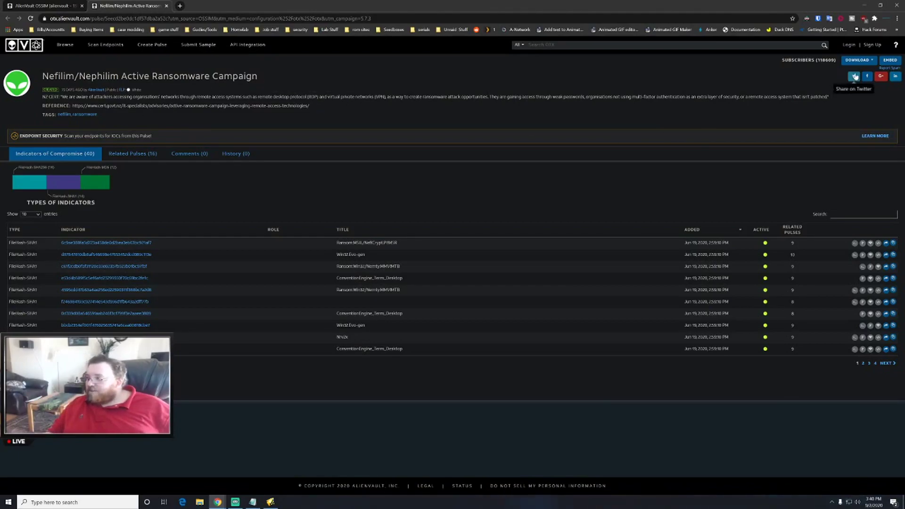
{"action": "left_click", "coordinate": [870, 61]}
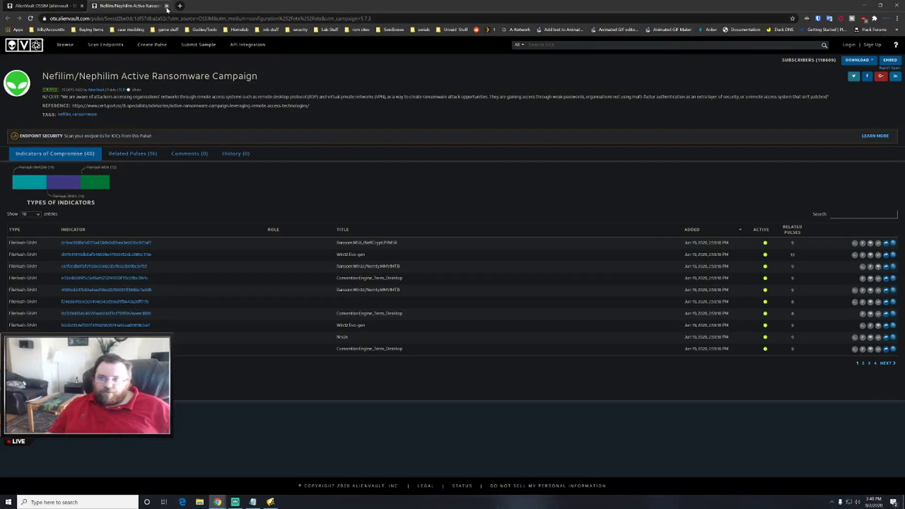
{"action": "key", "text": "ctrl+w"}
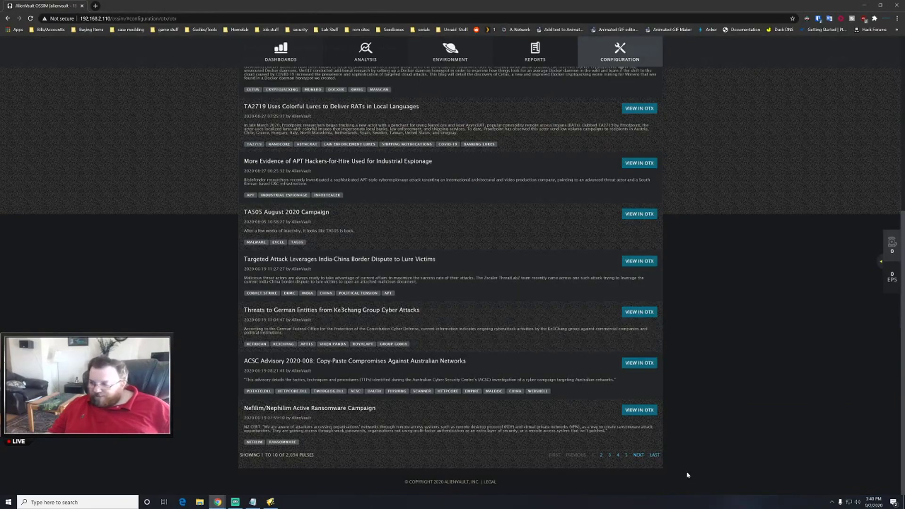
- Page the subscribed OTX pulses to entries 11–20 and scroll through them
{"action": "left_click", "coordinate": [639, 456]}
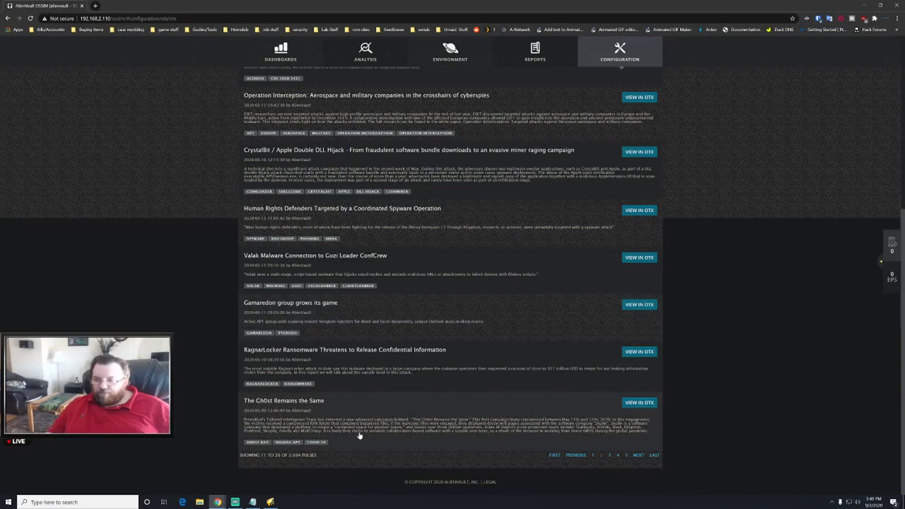
{"action": "scroll", "coordinate": [390, 426], "scroll_direction": "up", "scroll_amount": 6}
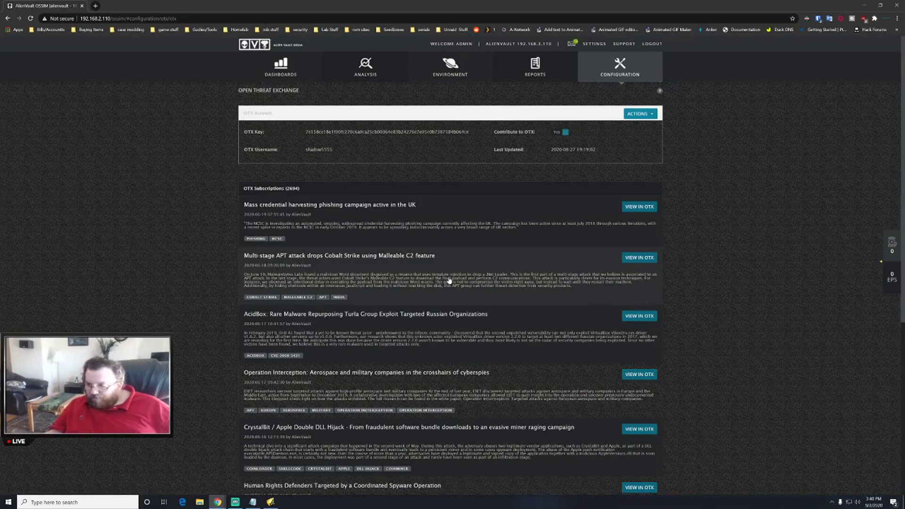
{"action": "scroll", "coordinate": [451, 285], "scroll_direction": "down", "scroll_amount": 2}
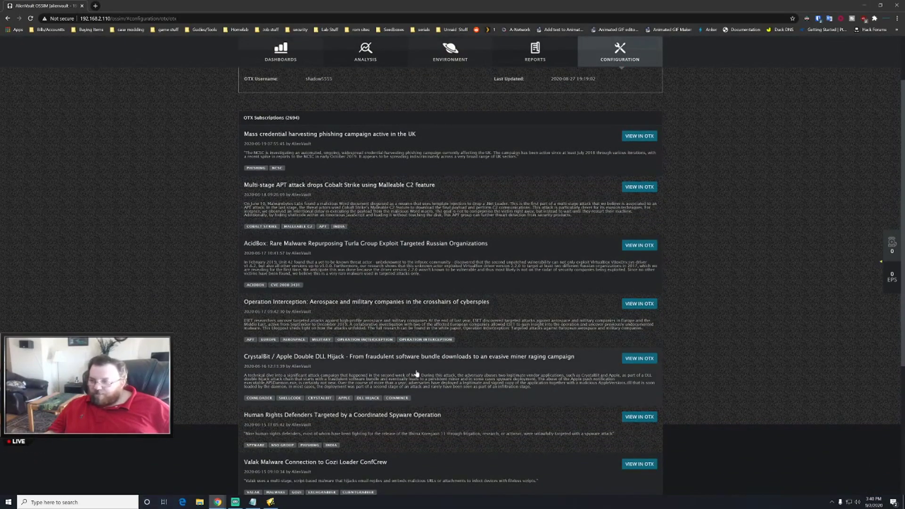
{"action": "scroll", "coordinate": [449, 373], "scroll_direction": "down", "scroll_amount": 4}
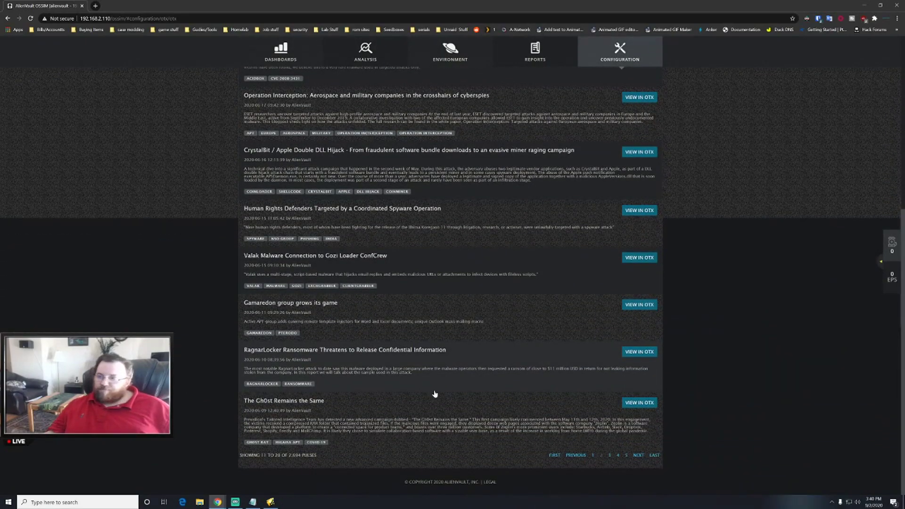
{"action": "scroll", "coordinate": [448, 382], "scroll_direction": "up", "scroll_amount": 4}
{"action": "scroll", "coordinate": [447, 369], "scroll_direction": "up", "scroll_amount": 2}
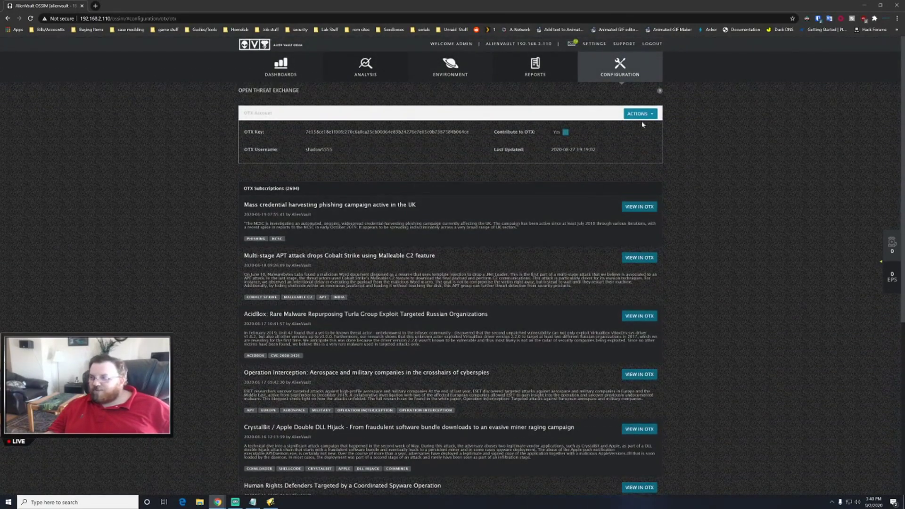
{"action": "scroll", "coordinate": [646, 125], "scroll_direction": "down", "scroll_amount": 3}
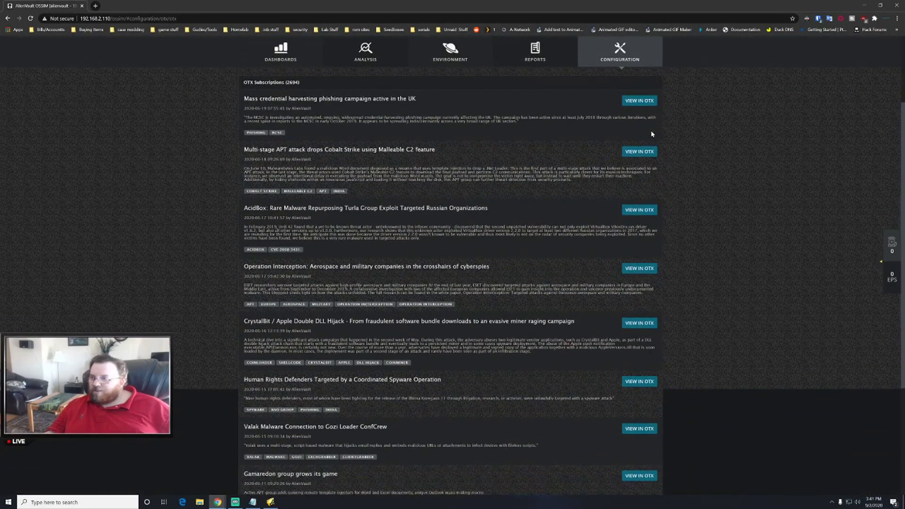
{"action": "scroll", "coordinate": [652, 134], "scroll_direction": "up", "scroll_amount": 2}
- Show the options for the linked OTX account
{"action": "left_click", "coordinate": [641, 78]}
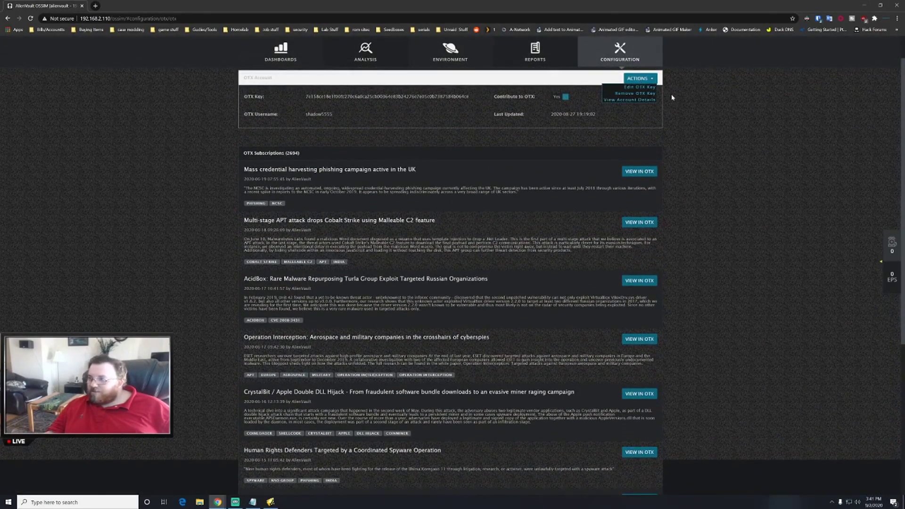
{"action": "scroll", "coordinate": [667, 96], "scroll_direction": "up", "scroll_amount": 1}
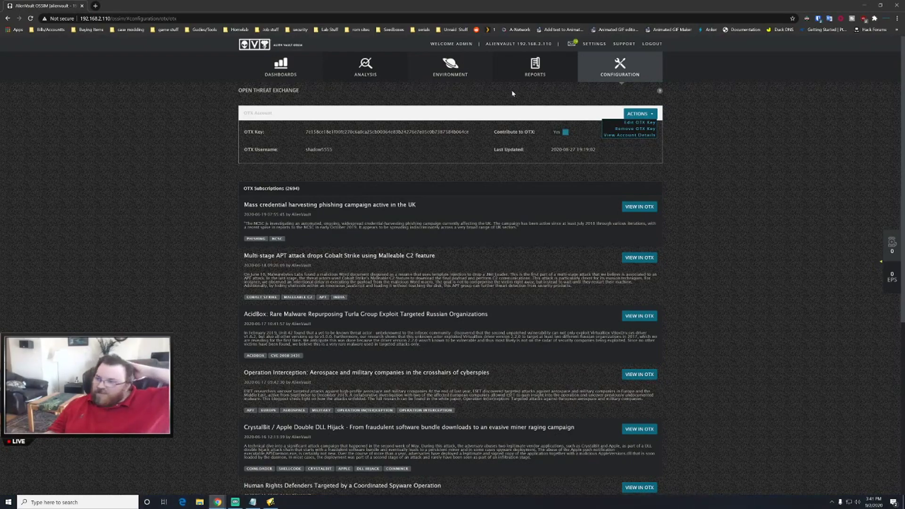
{"action": "mouse_move", "coordinate": [440, 70]}
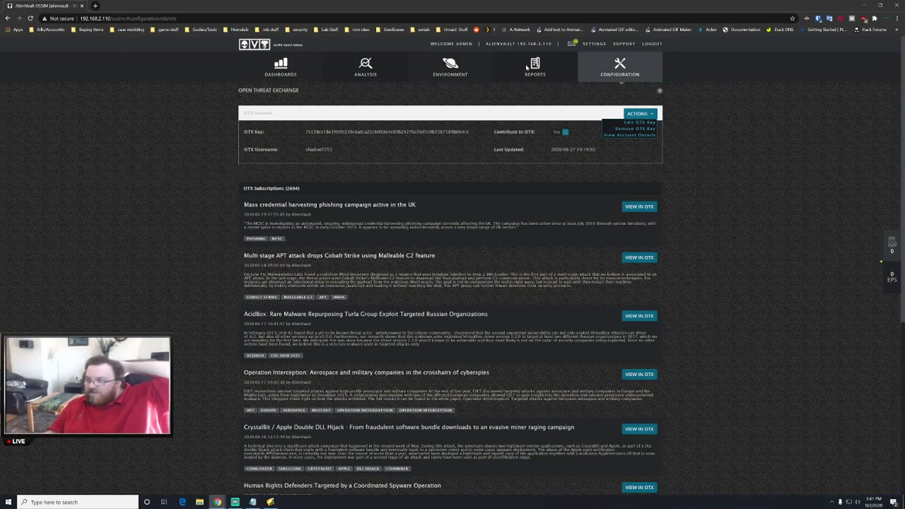
- Open the Risk Maps dashboard and drill into the United States risk map
{"action": "mouse_move", "coordinate": [280, 71]}
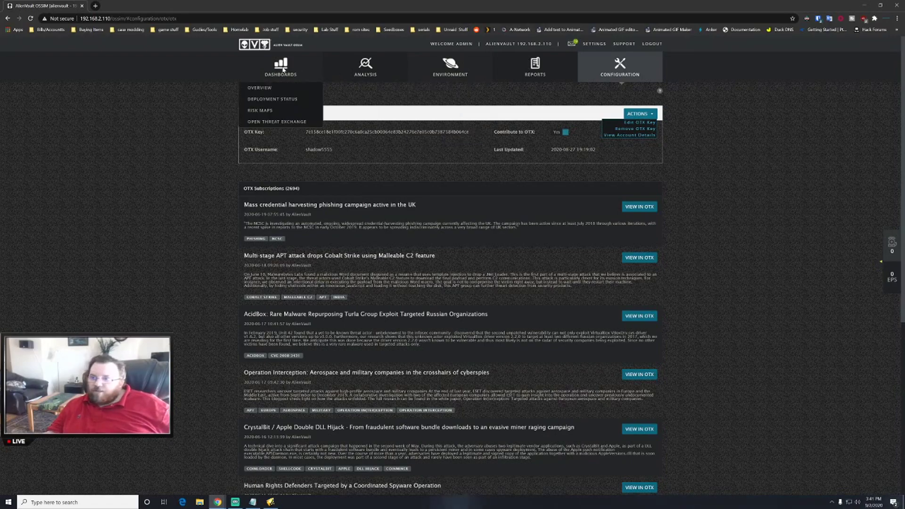
{"action": "left_click", "coordinate": [270, 111]}
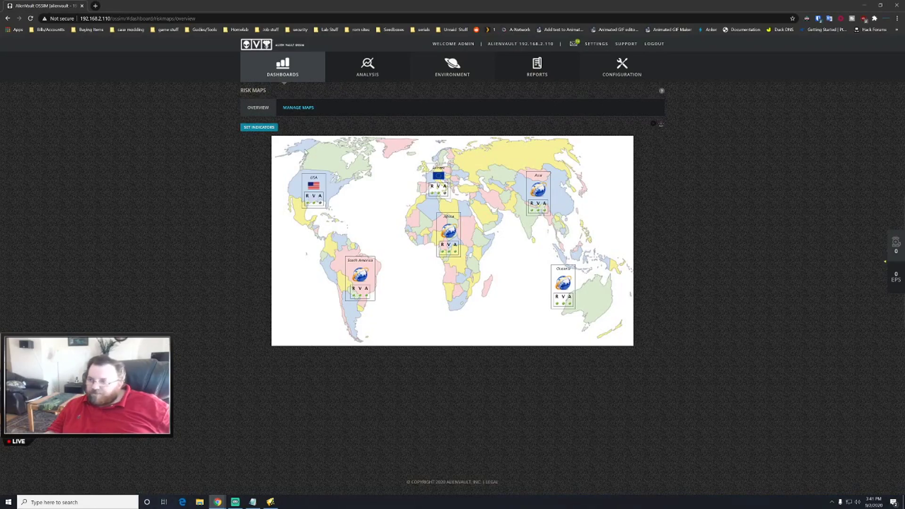
{"action": "left_click", "coordinate": [313, 191]}
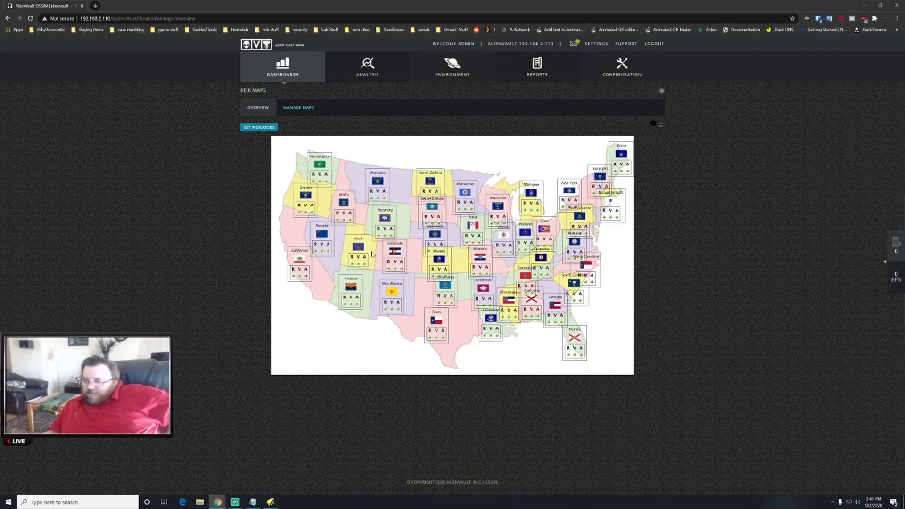
- View the Reports overview, then open the Assets & Groups inventory of 256 hosts
{"action": "mouse_move", "coordinate": [539, 65]}
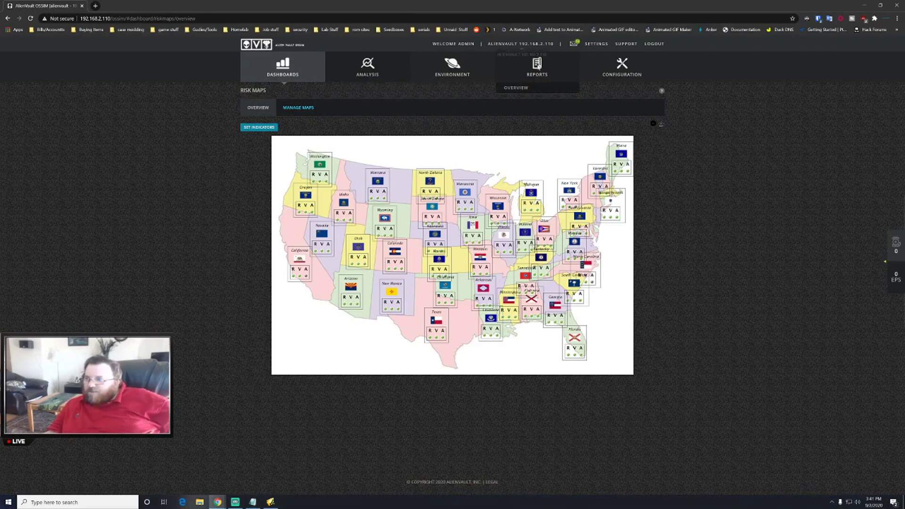
{"action": "left_click", "coordinate": [515, 91]}
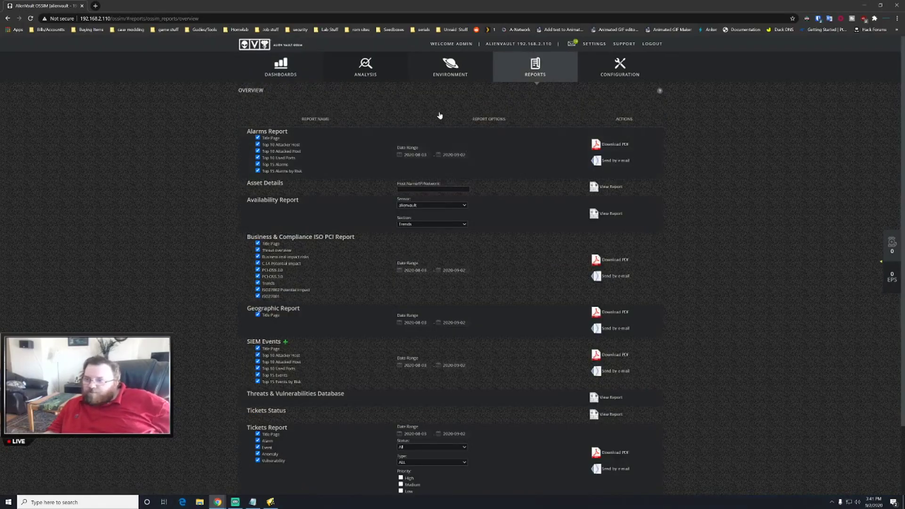
{"action": "mouse_move", "coordinate": [446, 68]}
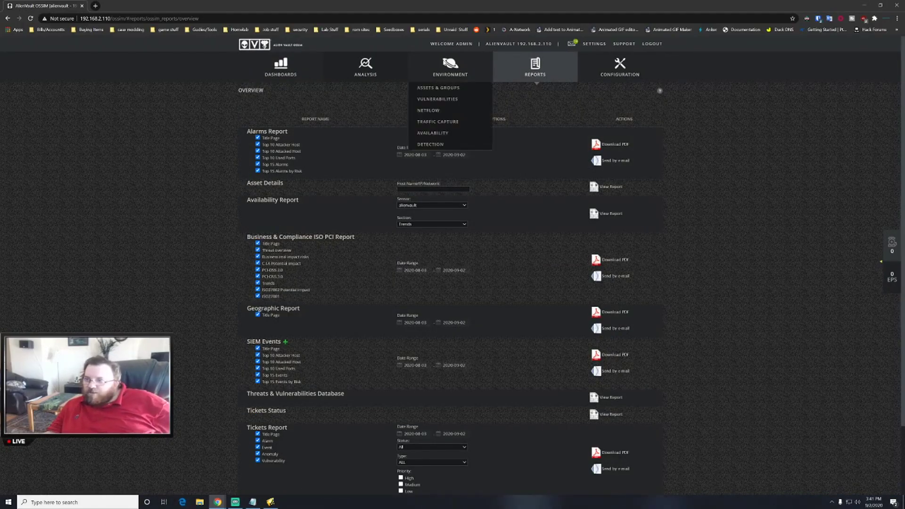
{"action": "left_click", "coordinate": [435, 89]}
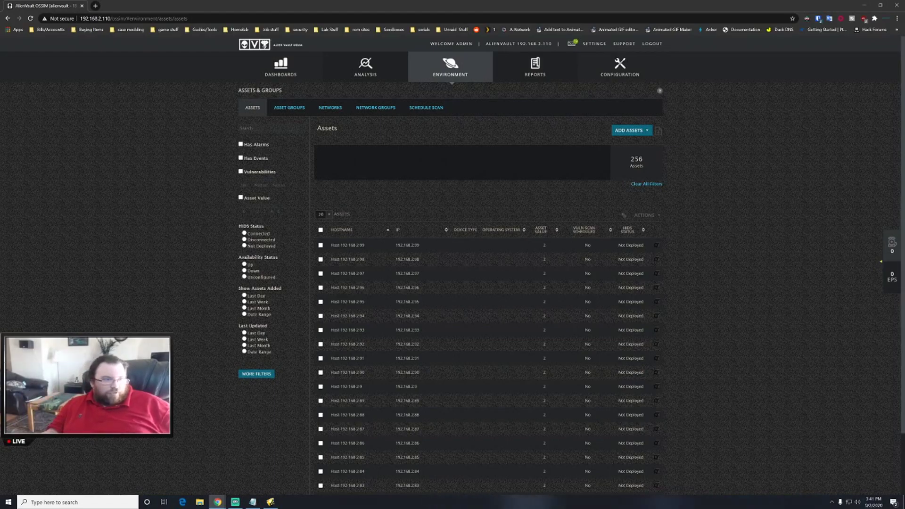
{"action": "key", "text": "alt+Tab"}
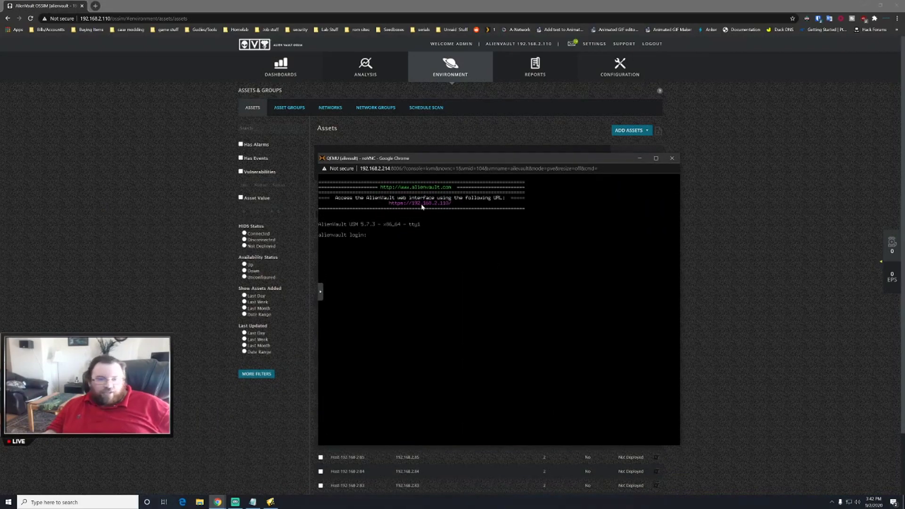
{"action": "left_click", "coordinate": [639, 157]}
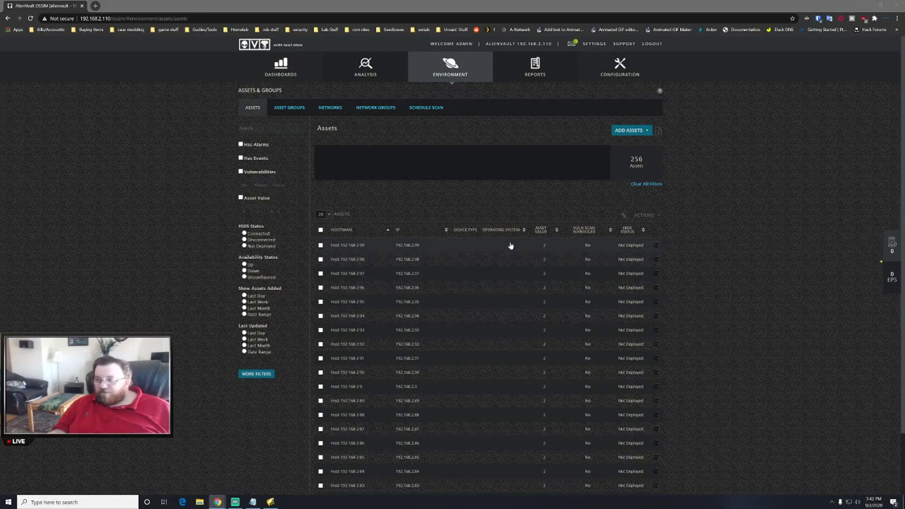
- Page the asset list via pages 2 and 4, then NEXT until assets 121–140 show
{"action": "scroll", "coordinate": [493, 249], "scroll_direction": "down", "scroll_amount": 2}
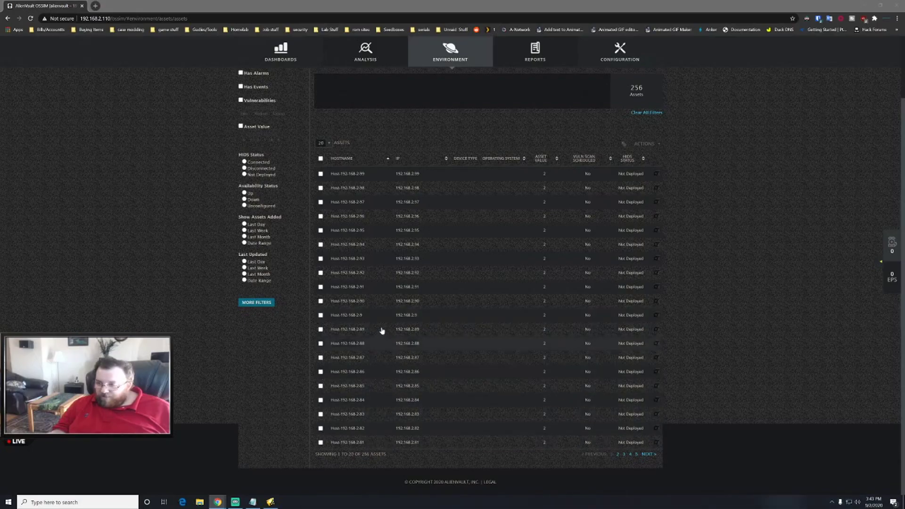
{"action": "scroll", "coordinate": [410, 282], "scroll_direction": "up", "scroll_amount": 2}
{"action": "scroll", "coordinate": [391, 283], "scroll_direction": "down", "scroll_amount": 2}
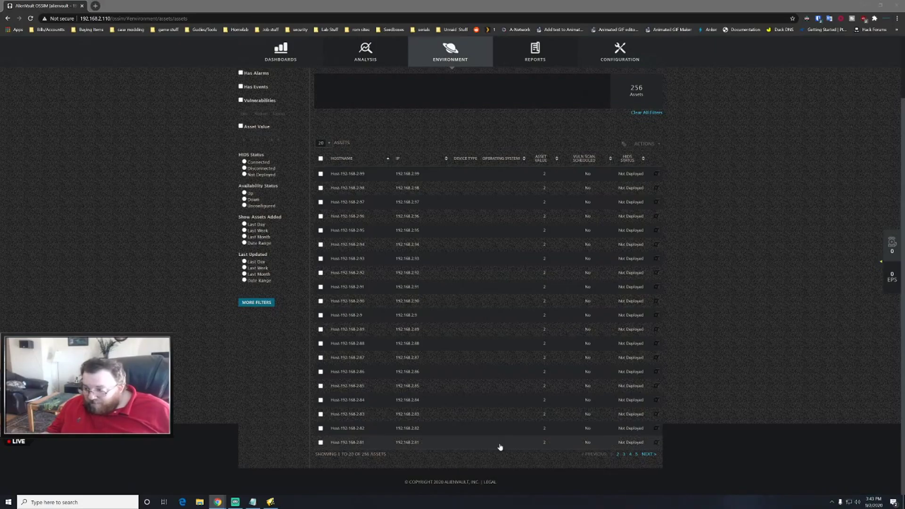
{"action": "left_click", "coordinate": [619, 455]}
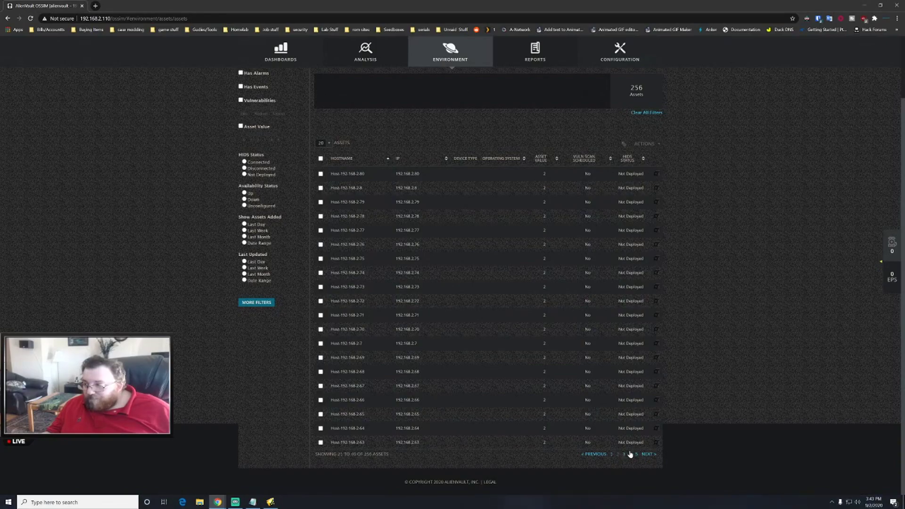
{"action": "left_click", "coordinate": [631, 454]}
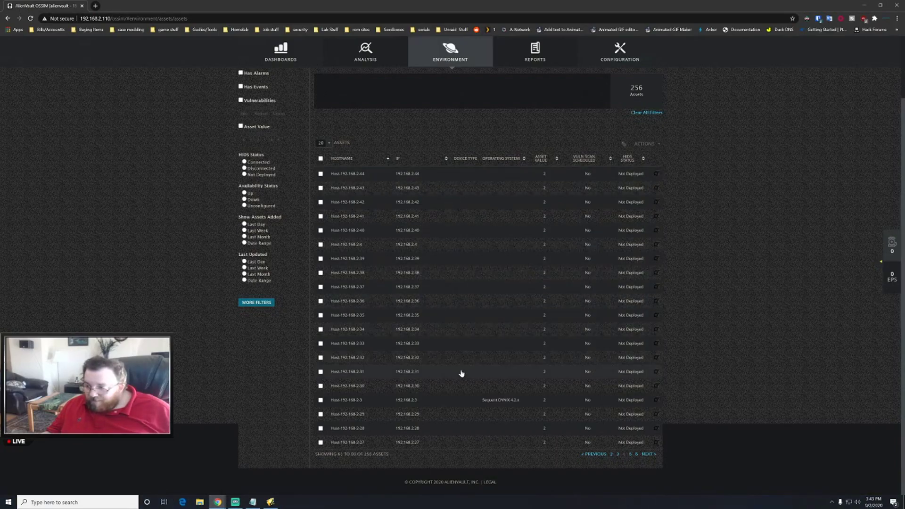
{"action": "left_click", "coordinate": [647, 455]}
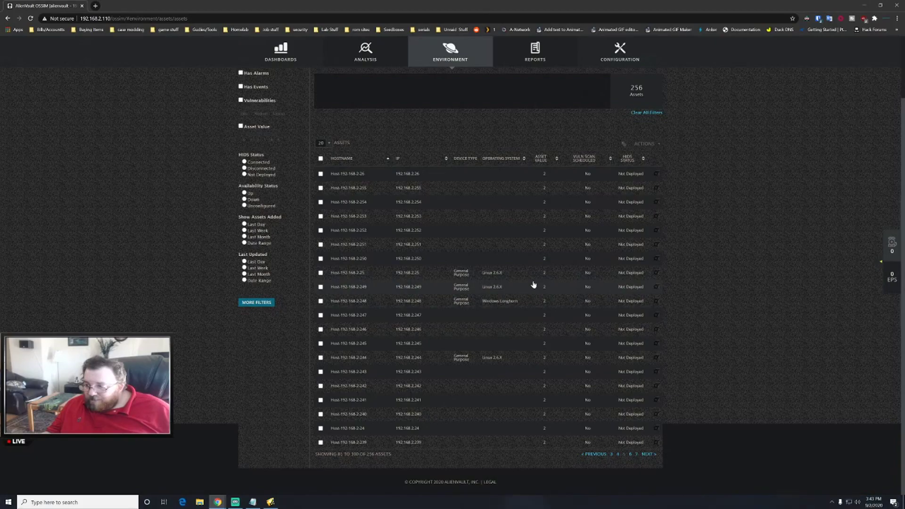
{"action": "left_click", "coordinate": [649, 455]}
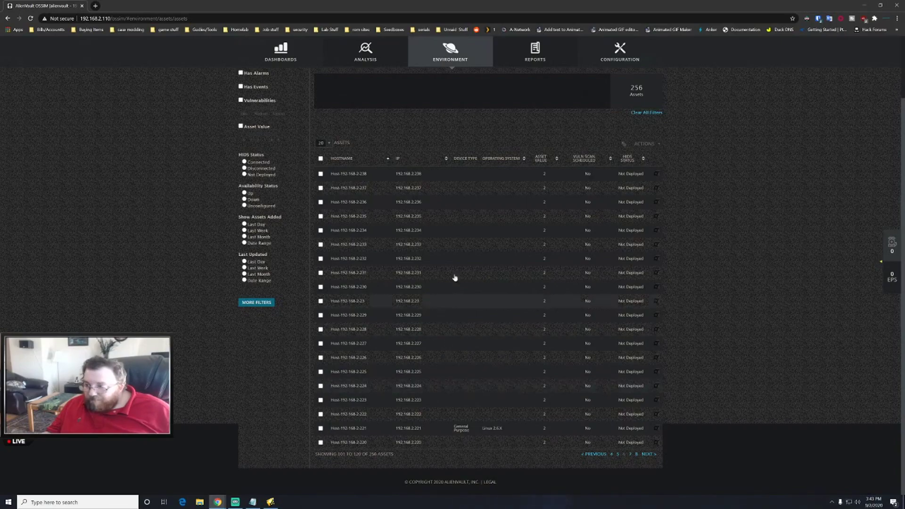
{"action": "left_click", "coordinate": [646, 455]}
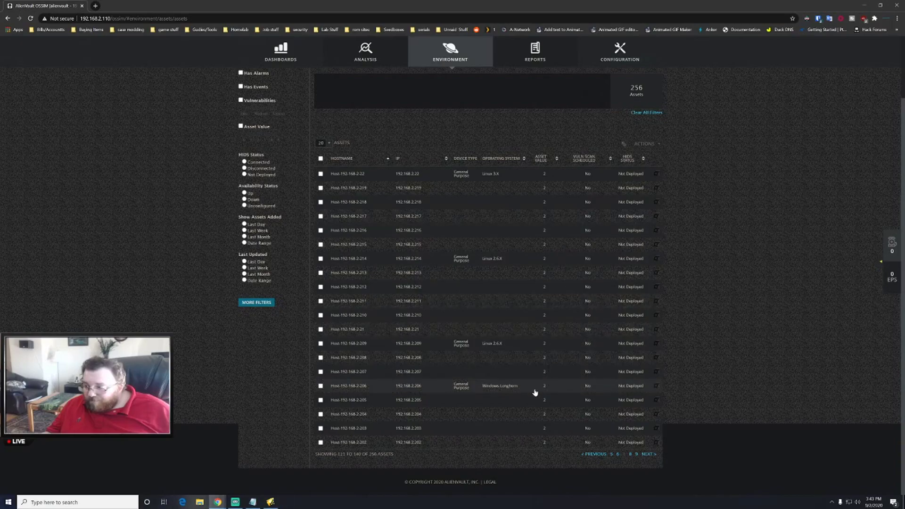
{"action": "left_click", "coordinate": [503, 386]}
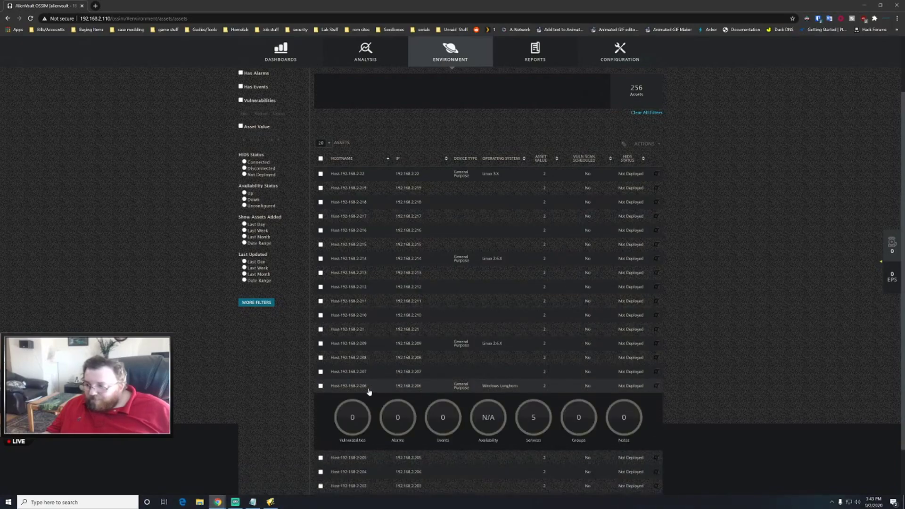
{"action": "left_click", "coordinate": [321, 386]}
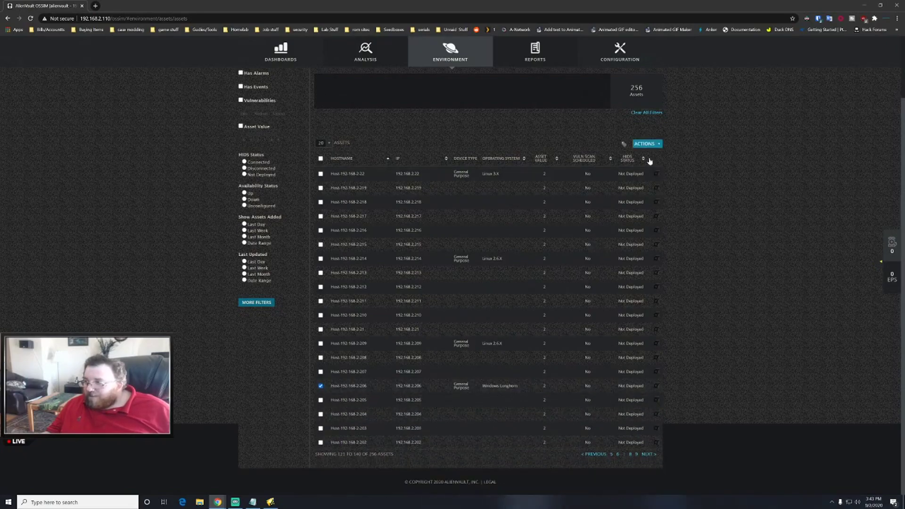
{"action": "left_click", "coordinate": [643, 143]}
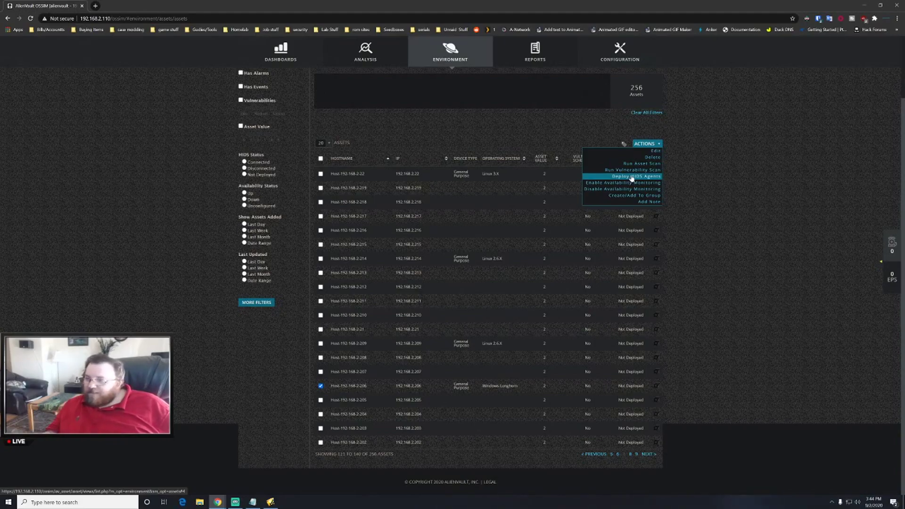
{"action": "left_click", "coordinate": [632, 176]}
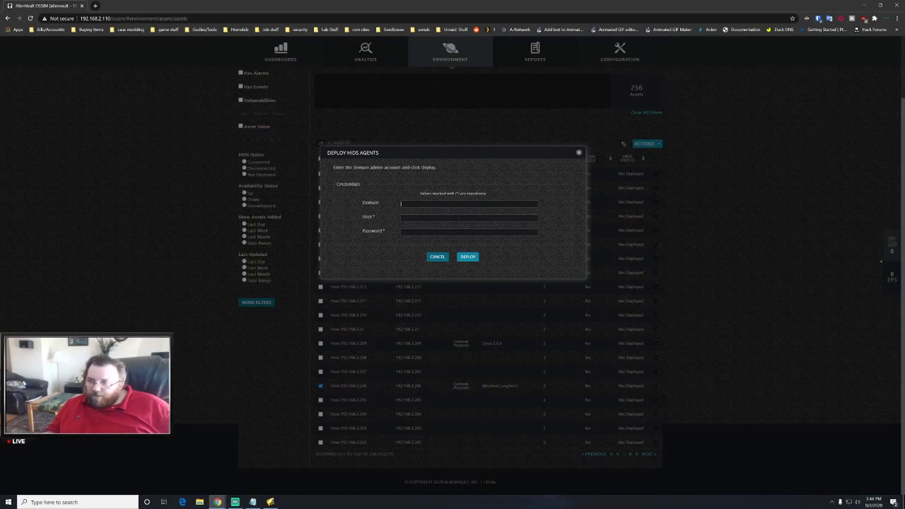
- Cancel the Deploy HIDS Agents dialog, leaving the user and password fields empty
{"action": "left_click", "coordinate": [469, 217]}
{"action": "left_click", "coordinate": [352, 208]}
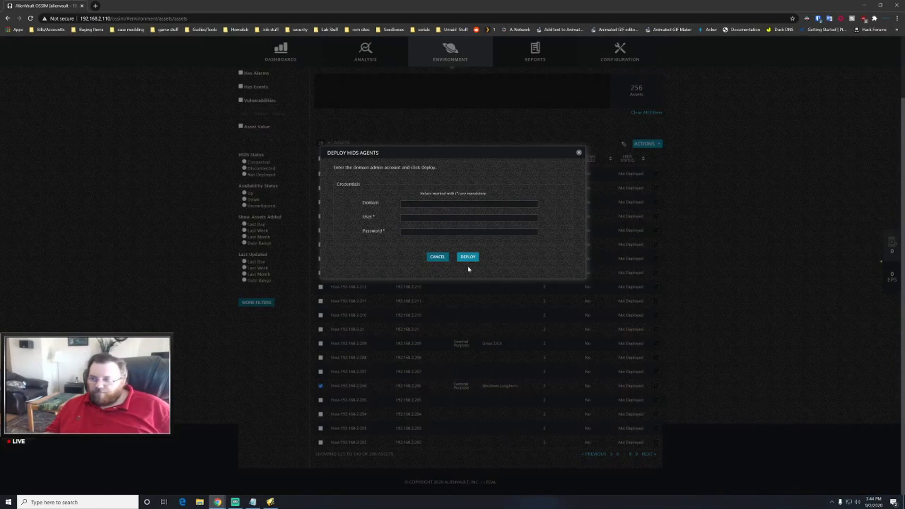
{"action": "left_click", "coordinate": [438, 258]}
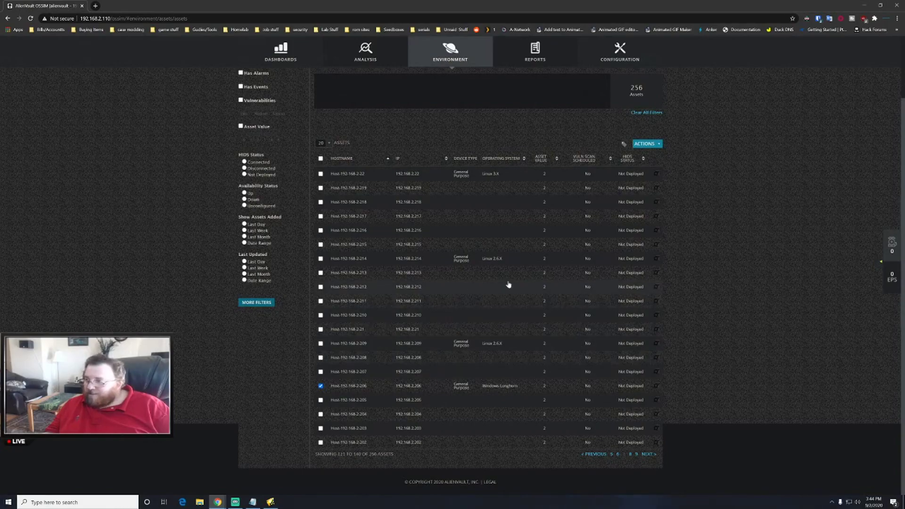
{"action": "left_click", "coordinate": [647, 455]}
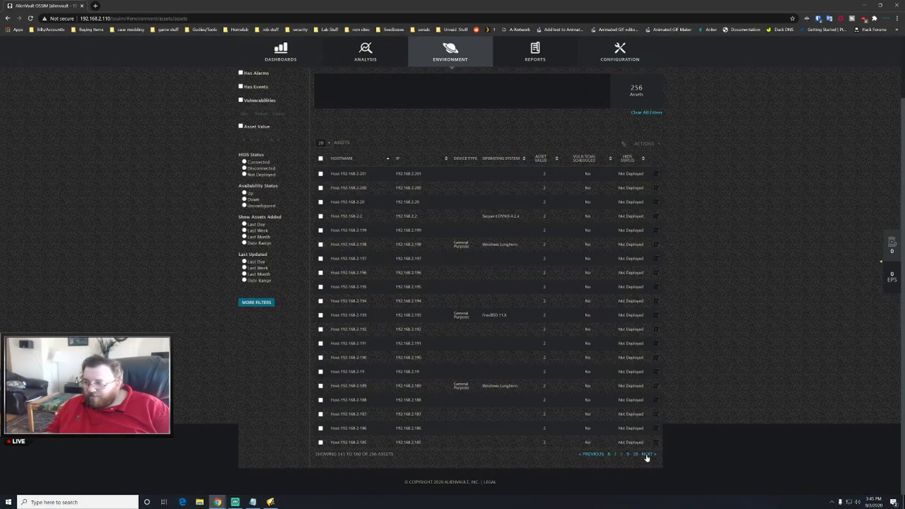
{"action": "left_click", "coordinate": [647, 455]}
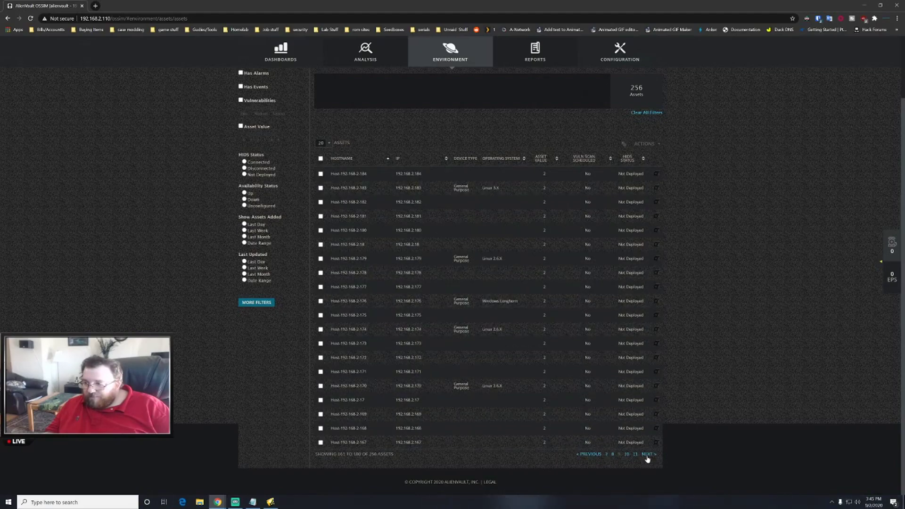
{"action": "left_click", "coordinate": [369, 302]}
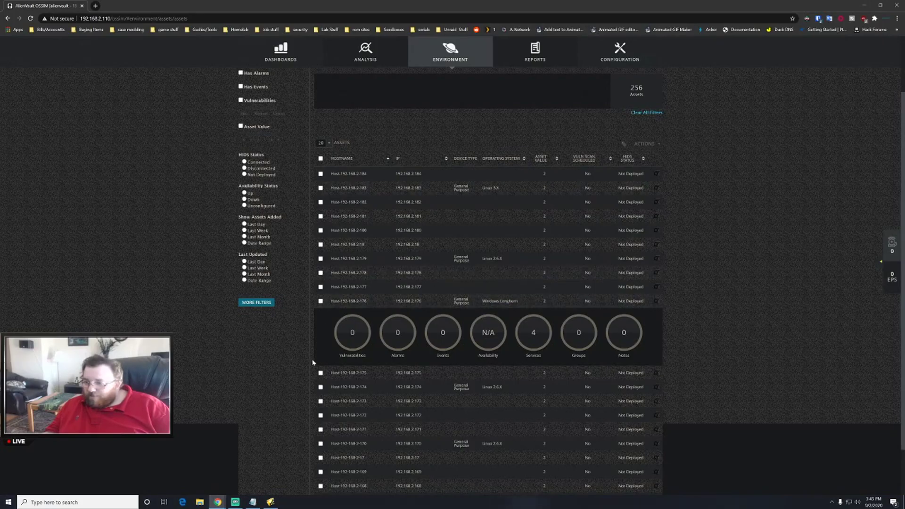
{"action": "left_click", "coordinate": [321, 301]}
- Deploy a HIDS agent to 192.168.2.176 with workgroup domain admin credentials, then filter assets to HIDS Connected
{"action": "left_click", "coordinate": [647, 144]}
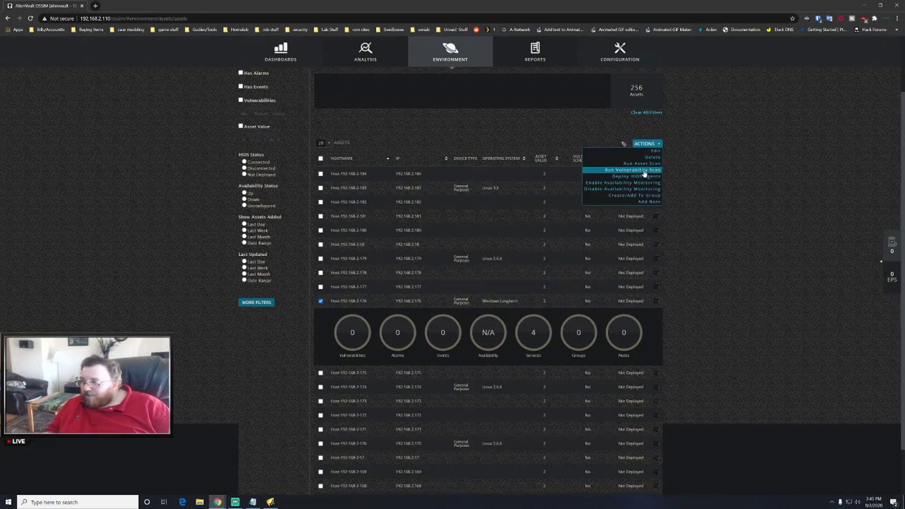
{"action": "left_click", "coordinate": [643, 177]}
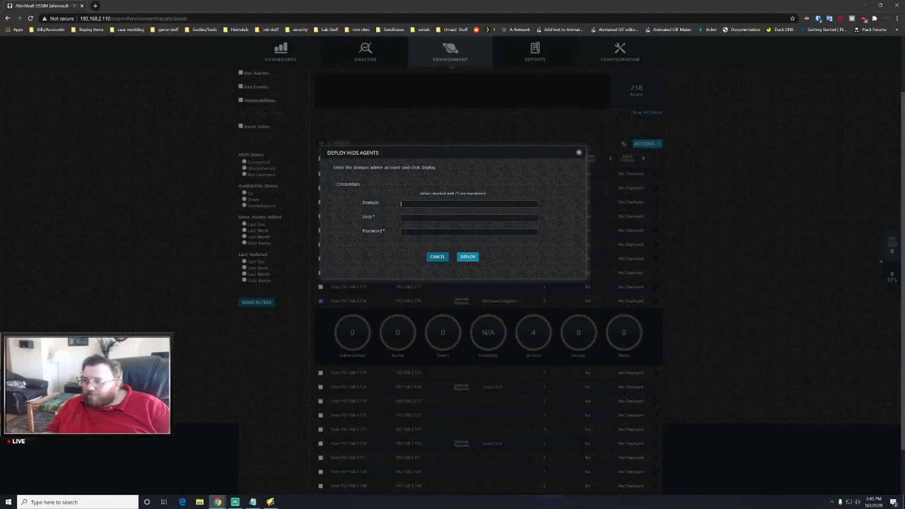
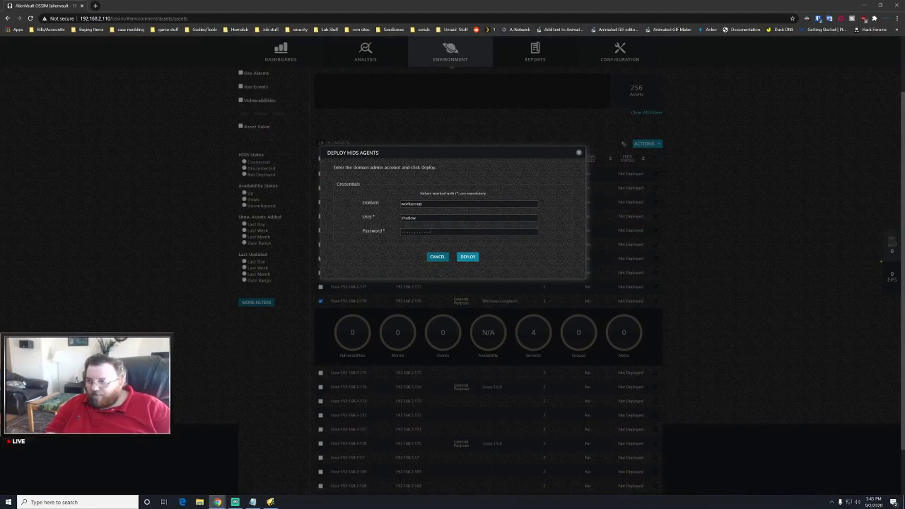
{"action": "left_click", "coordinate": [467, 257]}
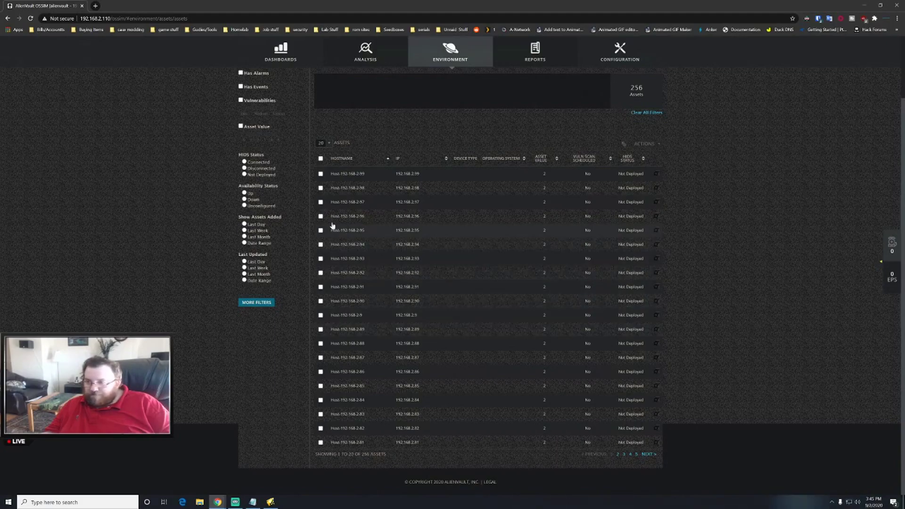
{"action": "left_click", "coordinate": [255, 162]}
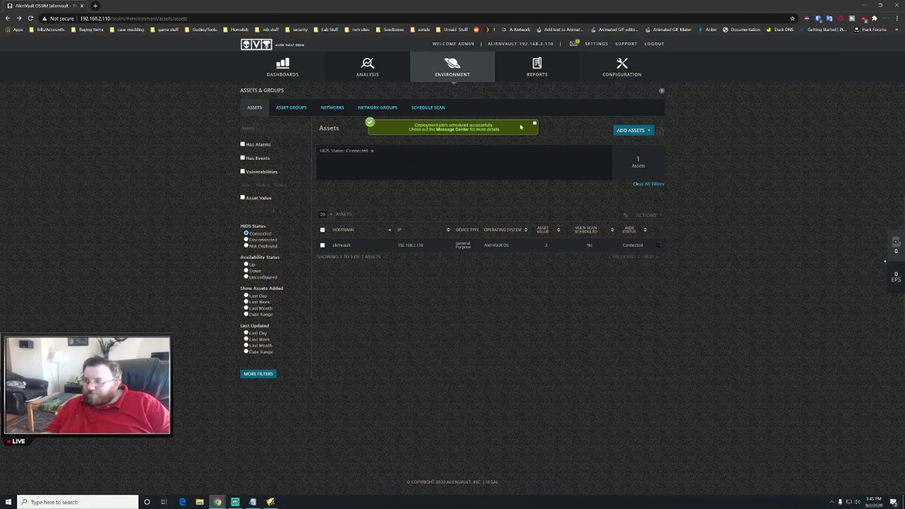
- Dismiss the deployment-scheduled notice and view the executive dashboard overview before returning to assets
{"action": "left_click", "coordinate": [536, 124]}
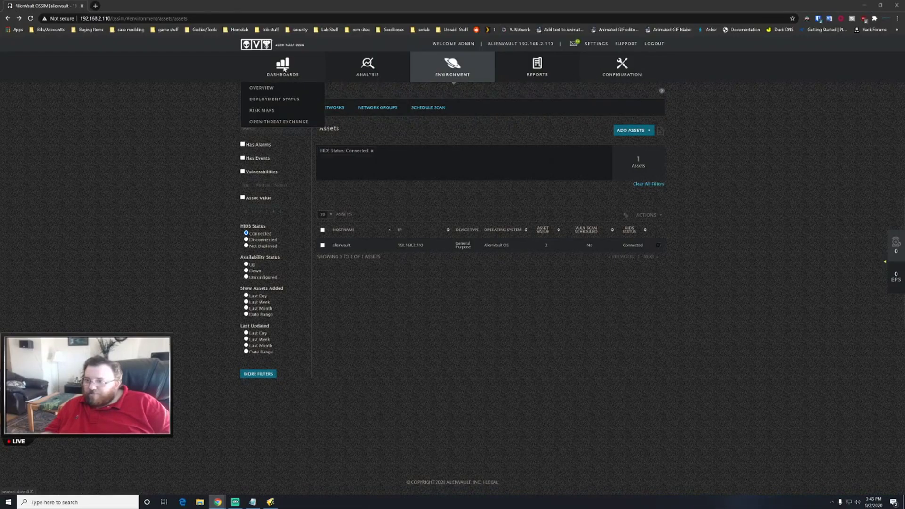
{"action": "mouse_move", "coordinate": [277, 68]}
{"action": "left_click", "coordinate": [279, 89]}
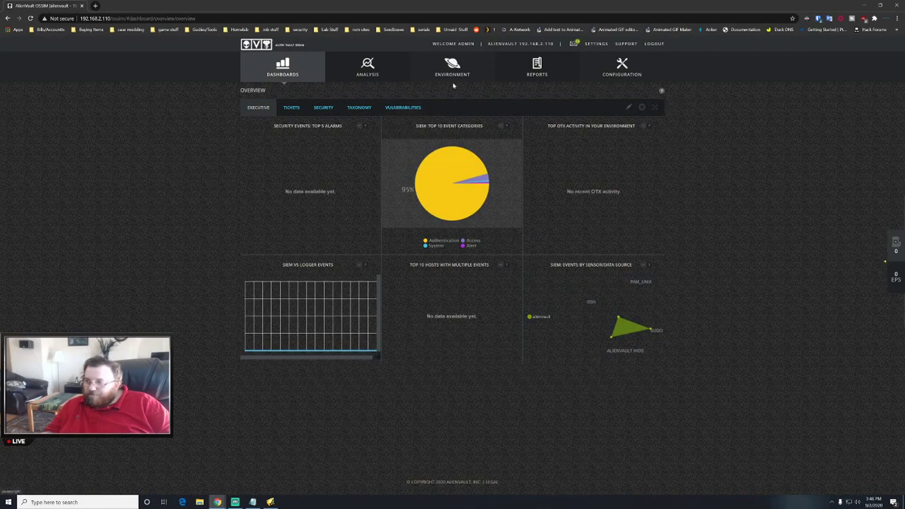
{"action": "mouse_move", "coordinate": [467, 75]}
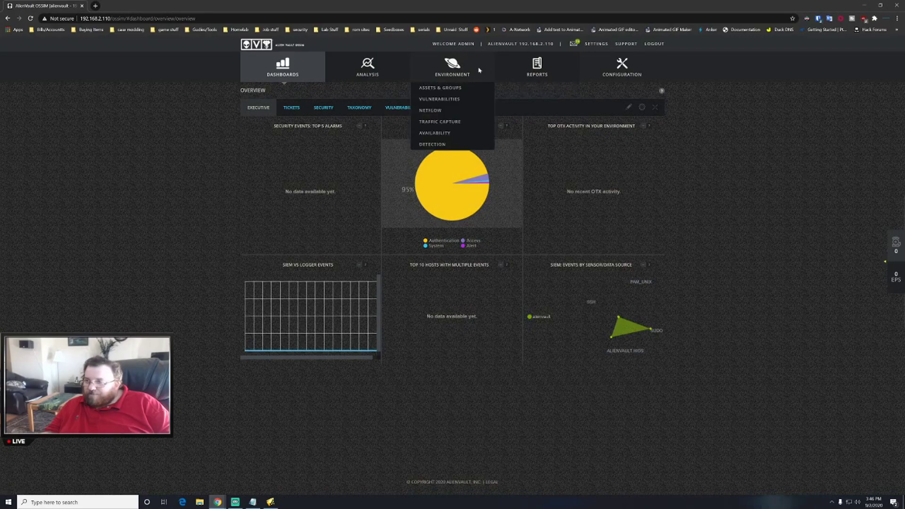
{"action": "left_click", "coordinate": [457, 88]}
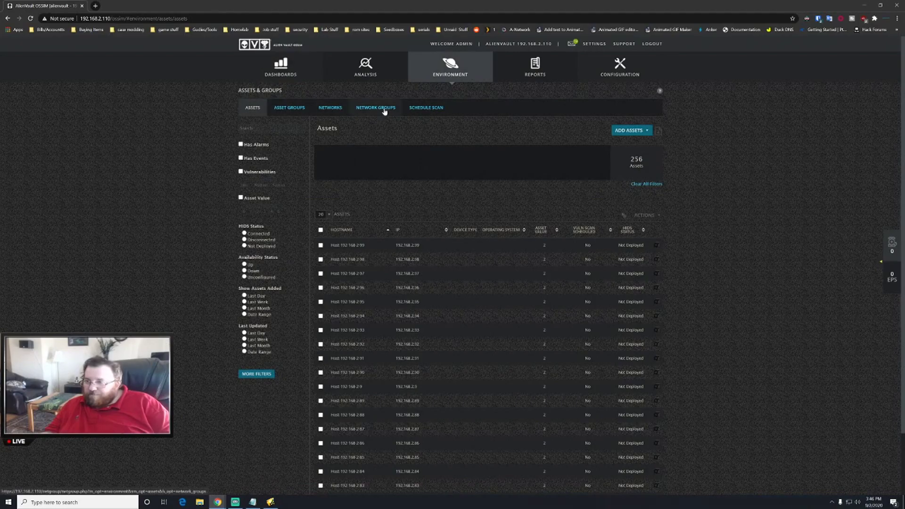
- Look over the Networks and Asset Groups lists, then filter assets to HIDS status Connected
{"action": "left_click", "coordinate": [321, 109]}
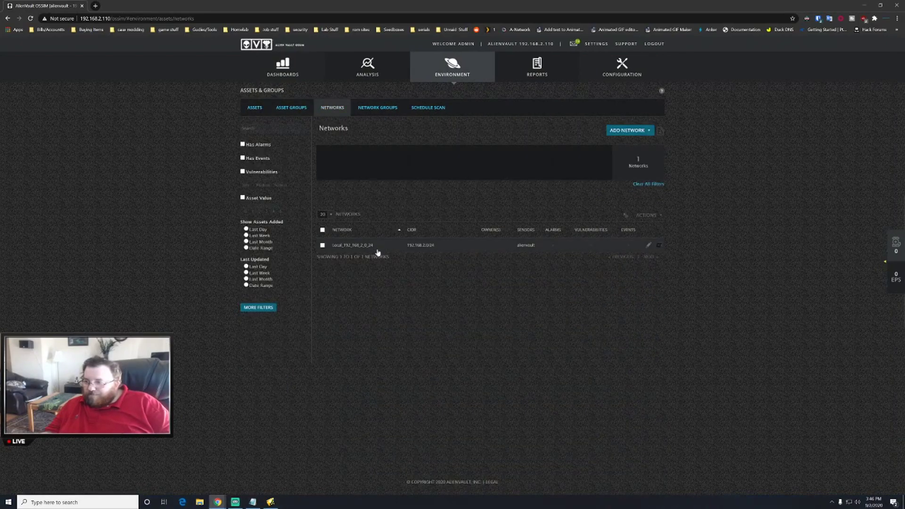
{"action": "left_click", "coordinate": [281, 108]}
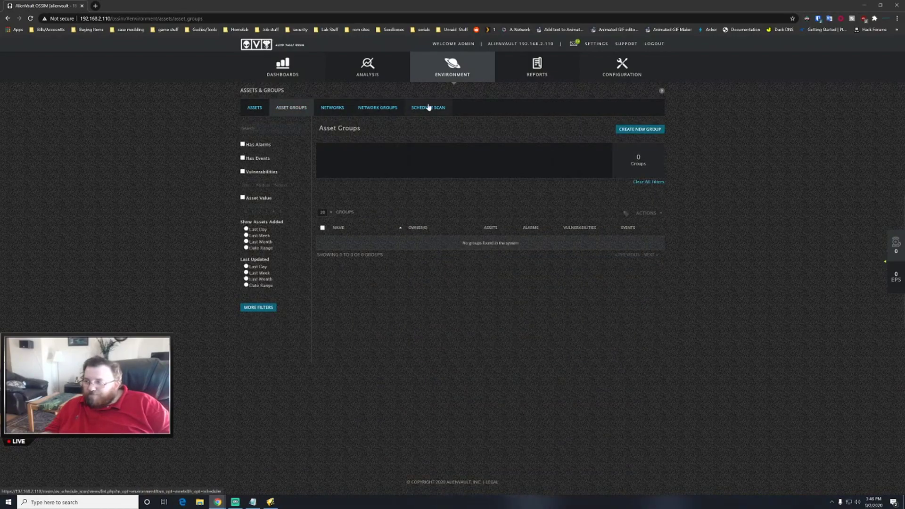
{"action": "left_click", "coordinate": [255, 108]}
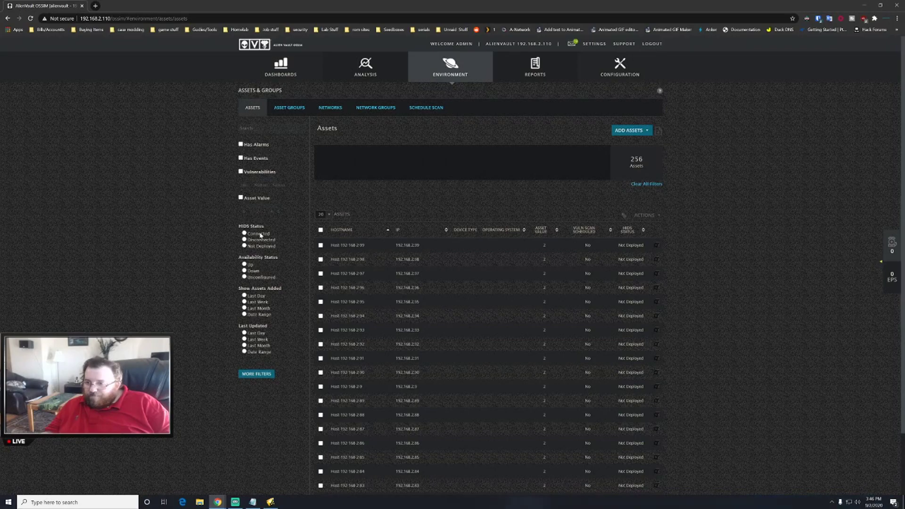
{"action": "left_click", "coordinate": [245, 233]}
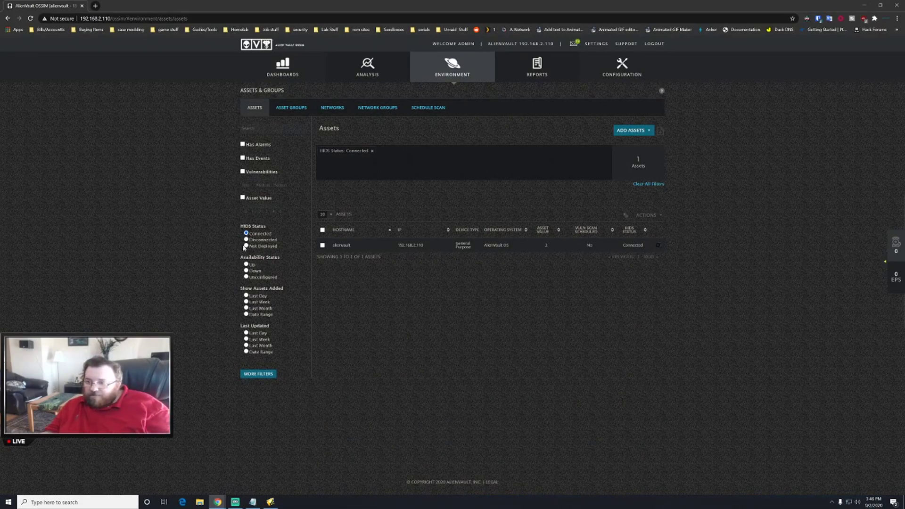
- List assets with HIDS Not Deployed, then Disconnected, view Threat Intelligence policies, then Reports overview
{"action": "left_click", "coordinate": [246, 246]}
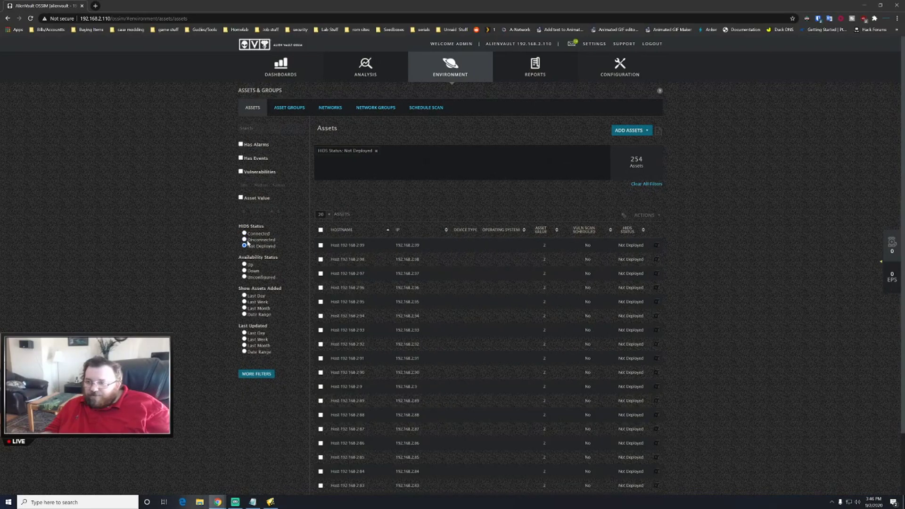
{"action": "left_click", "coordinate": [245, 239]}
{"action": "mouse_move", "coordinate": [588, 79]}
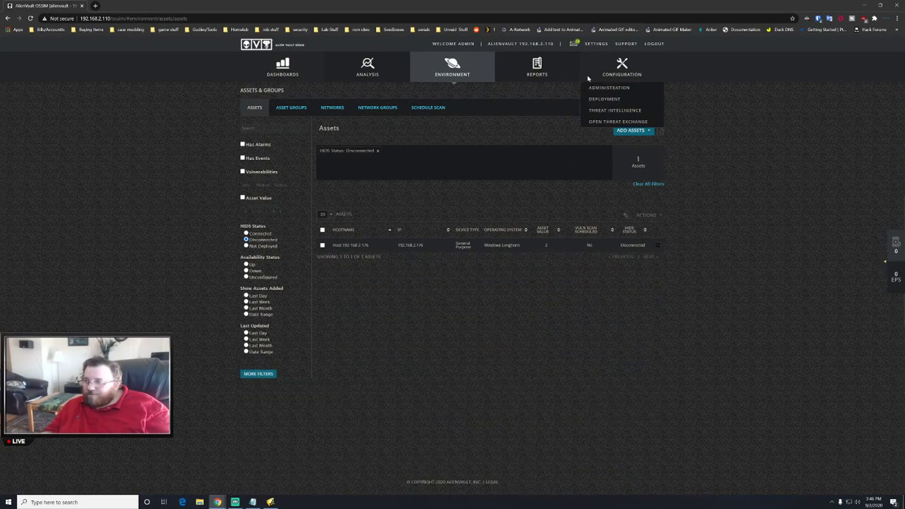
{"action": "left_click", "coordinate": [639, 111]}
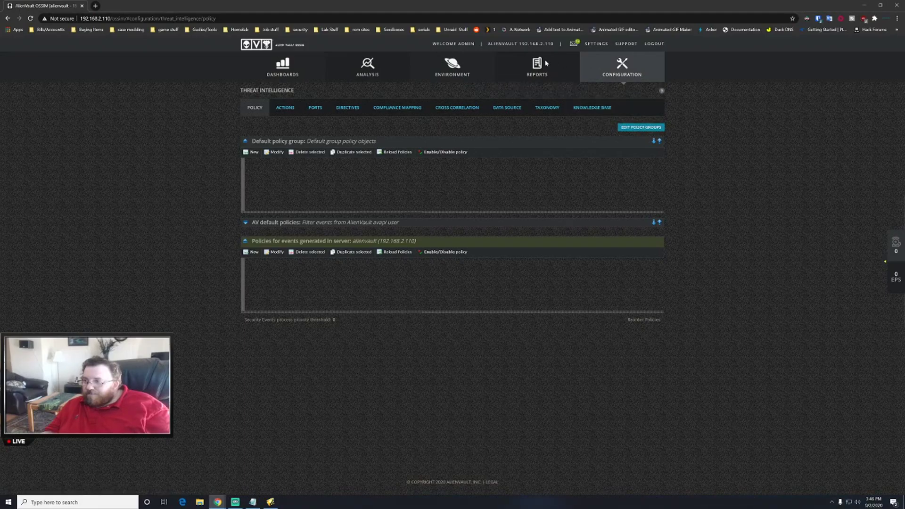
{"action": "left_click", "coordinate": [533, 89]}
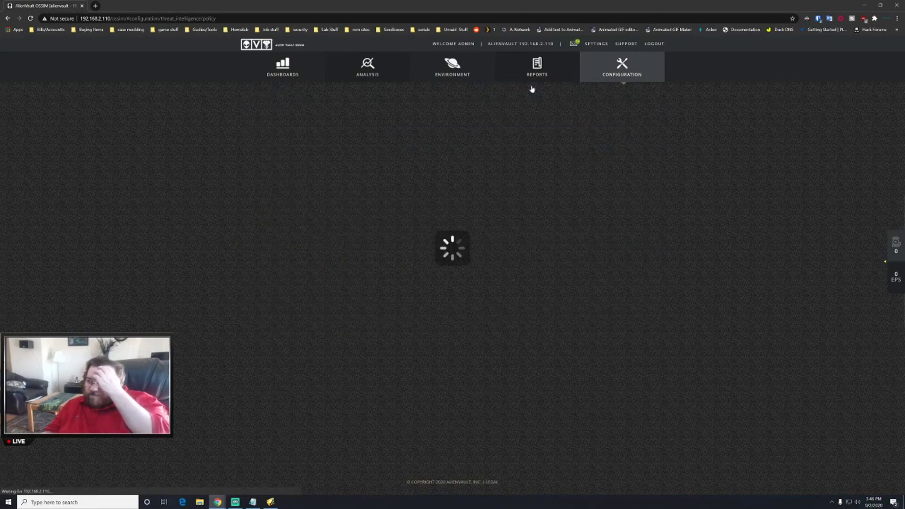
- Browse the available report types, then go to the Analysis > Raw Logs page
{"action": "scroll", "coordinate": [568, 261], "scroll_direction": "down", "scroll_amount": 2}
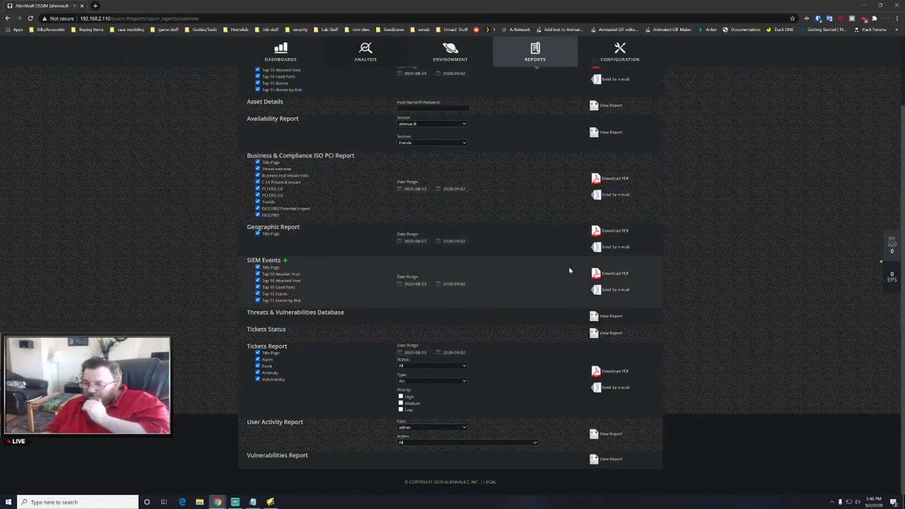
{"action": "scroll", "coordinate": [576, 254], "scroll_direction": "up", "scroll_amount": 1}
{"action": "scroll", "coordinate": [579, 254], "scroll_direction": "up", "scroll_amount": 2}
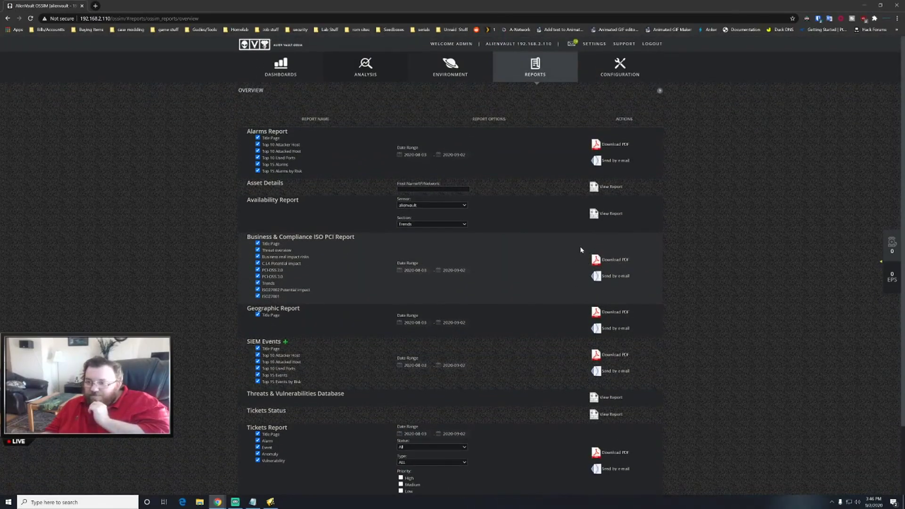
{"action": "mouse_move", "coordinate": [363, 75]}
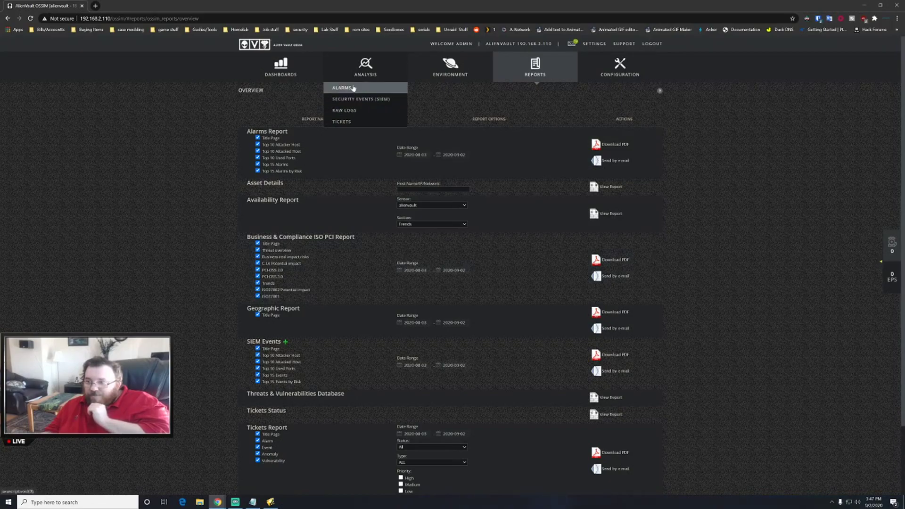
{"action": "left_click", "coordinate": [357, 112]}
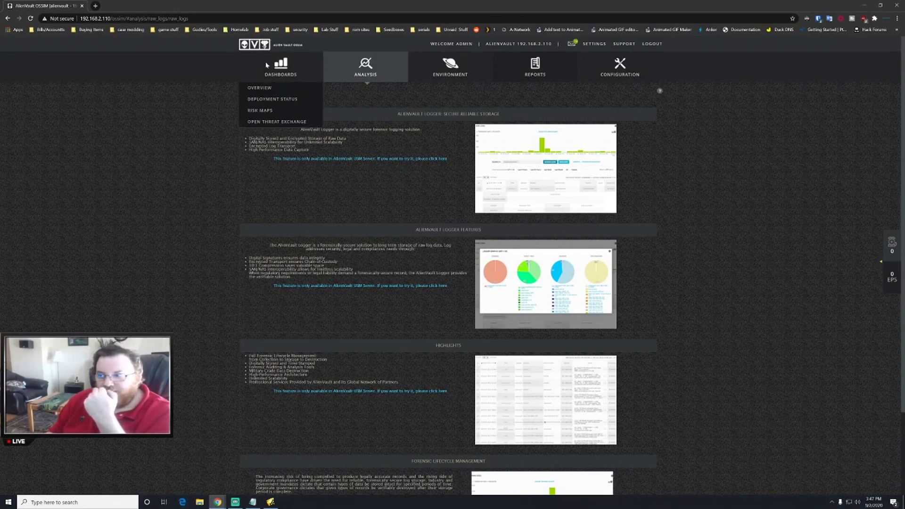
{"action": "left_click", "coordinate": [276, 66]}
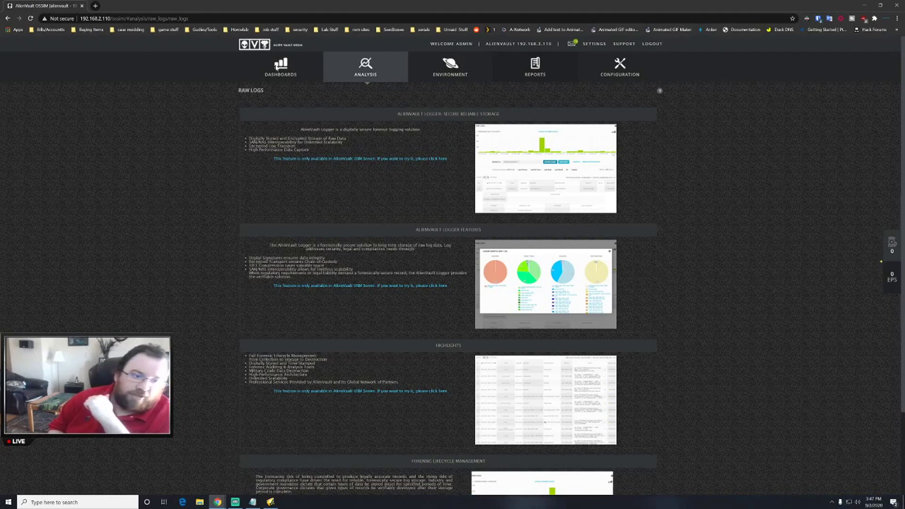